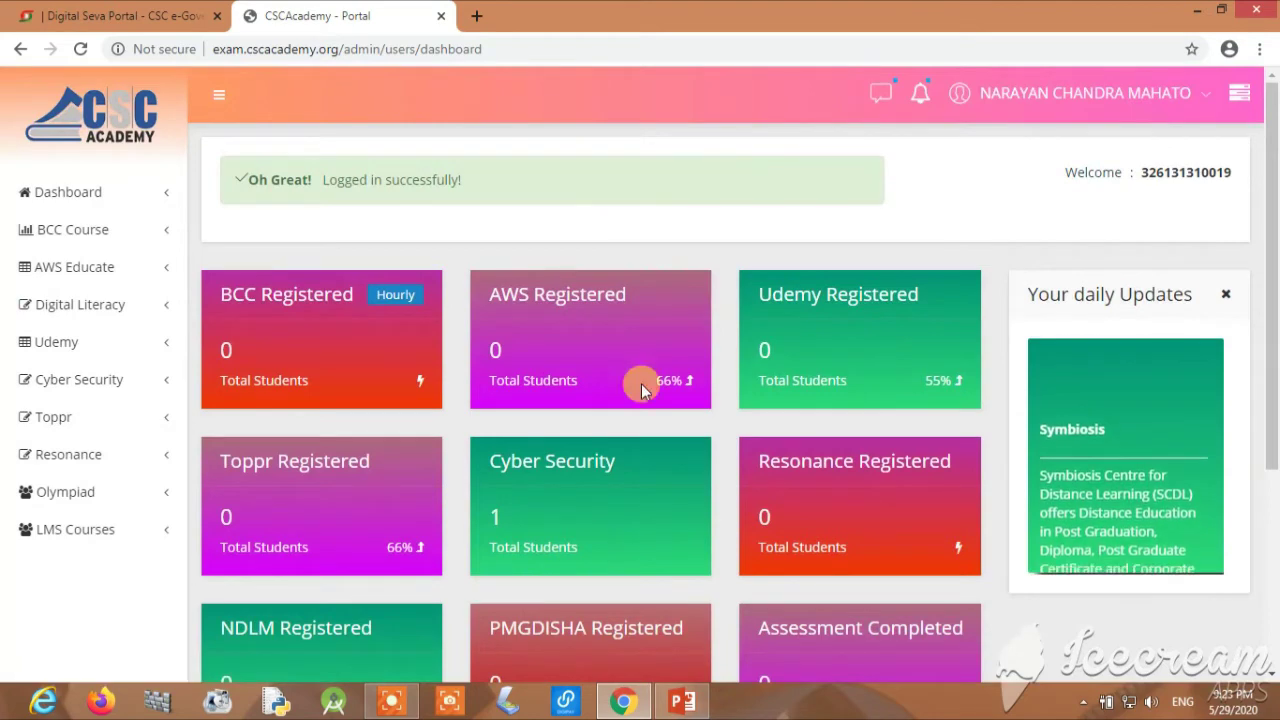
# Open Olympiad > Add New Student, submit Fresh/New Registration, and place the cursor in Name
pyautogui.scroll(-1, 117, 446)
pyautogui.scroll(-1, 70, 470)
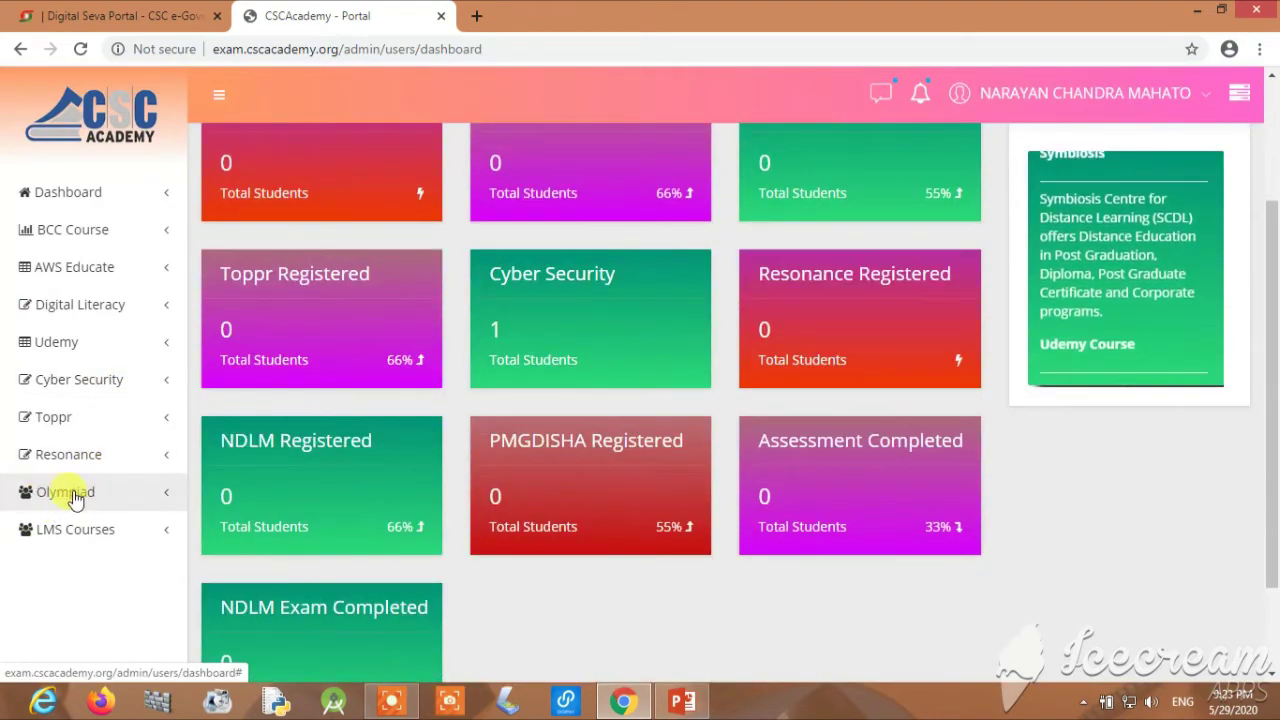
pyautogui.click(135, 503)
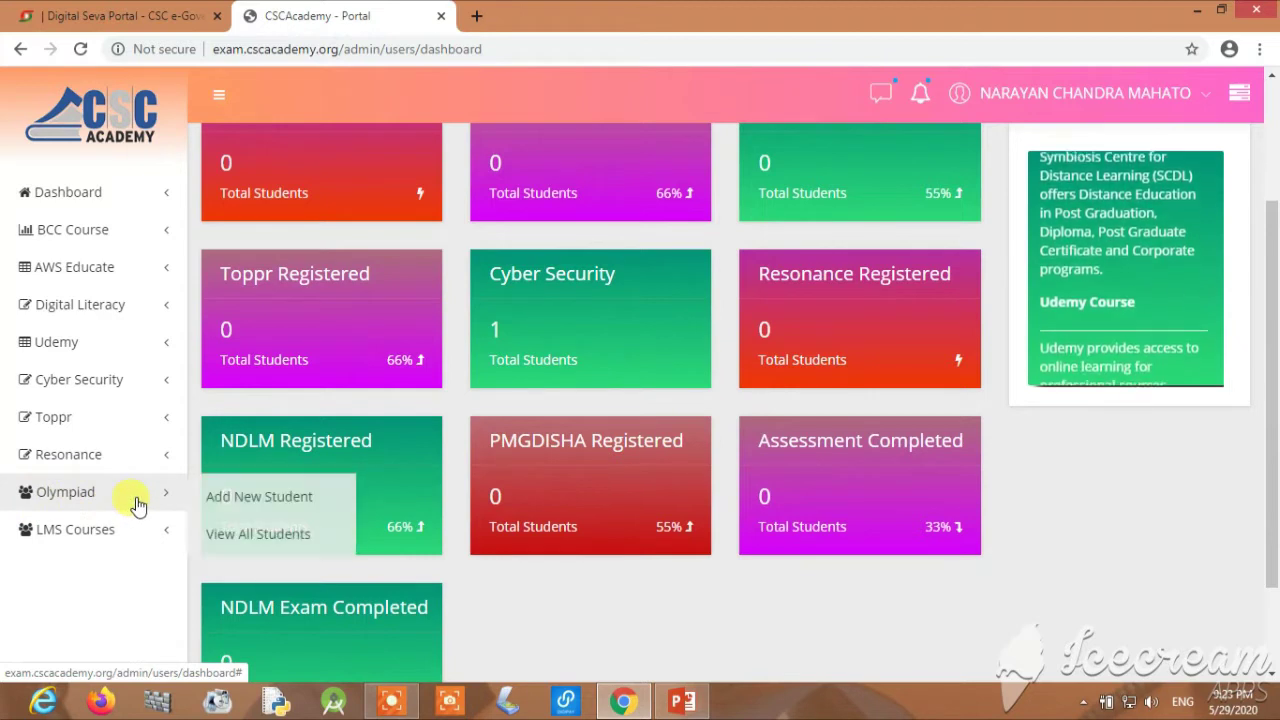
pyautogui.click(246, 500)
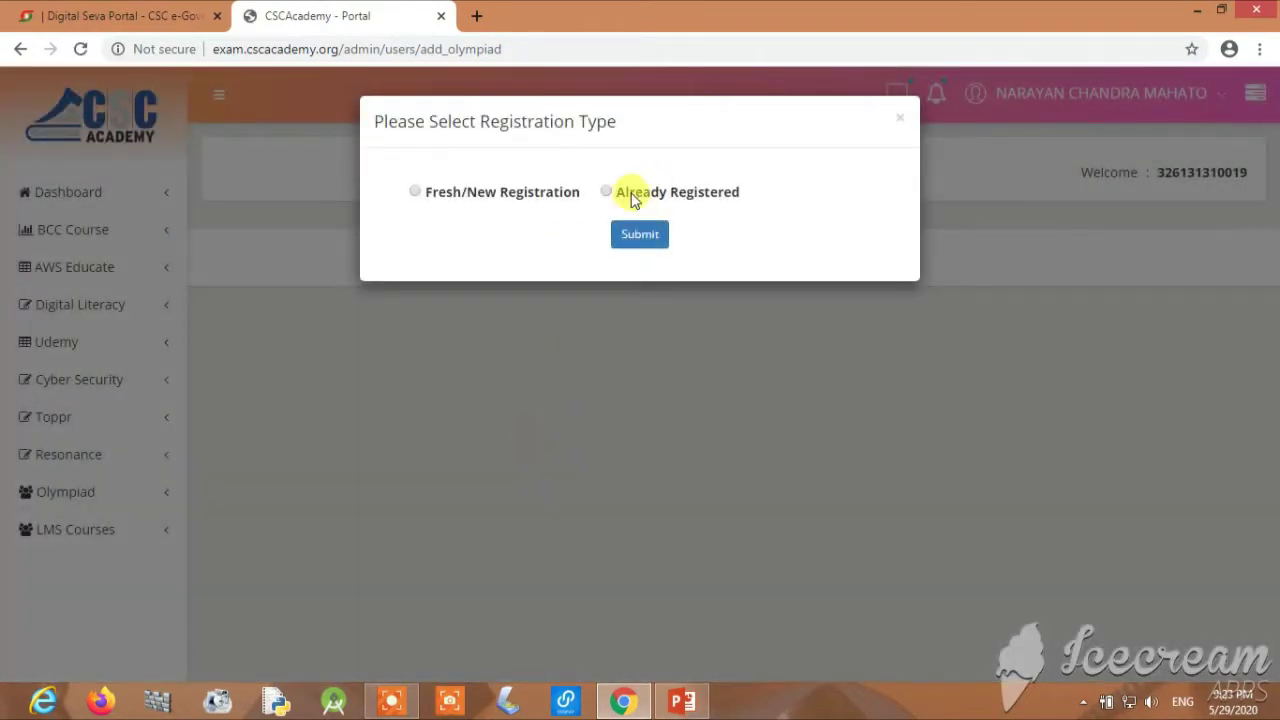
pyautogui.click(414, 192)
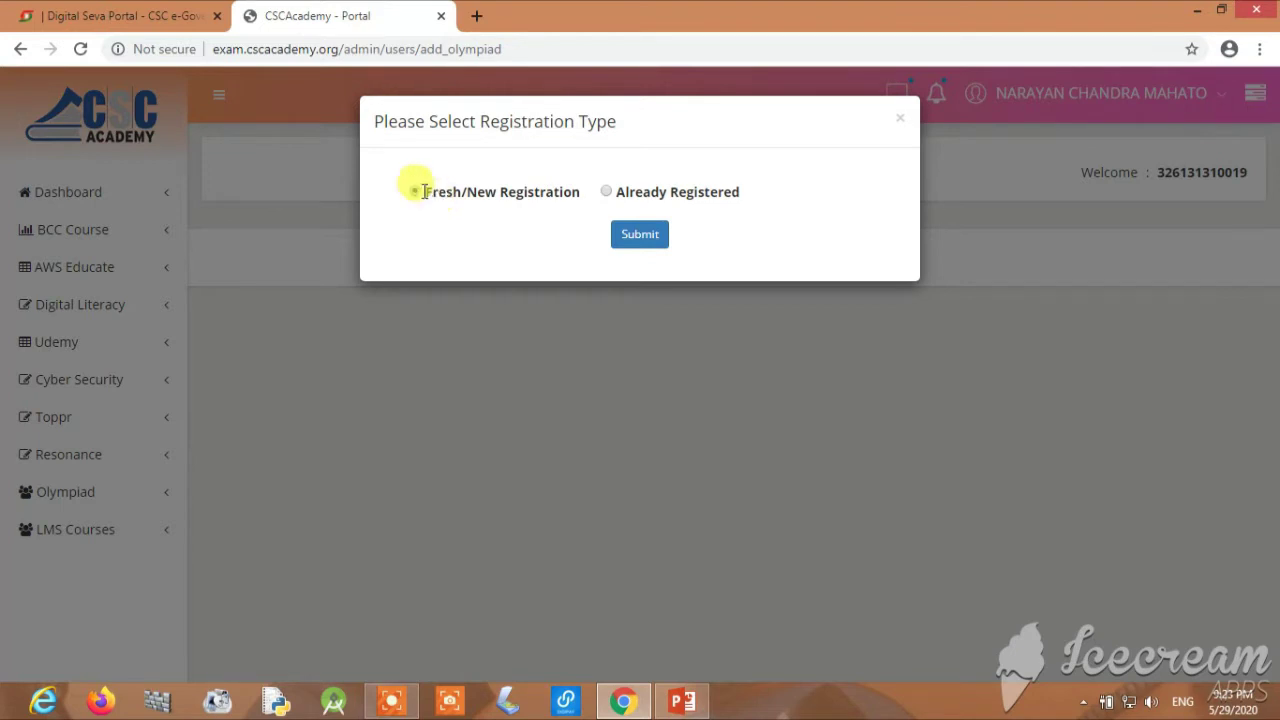
pyautogui.click(640, 236)
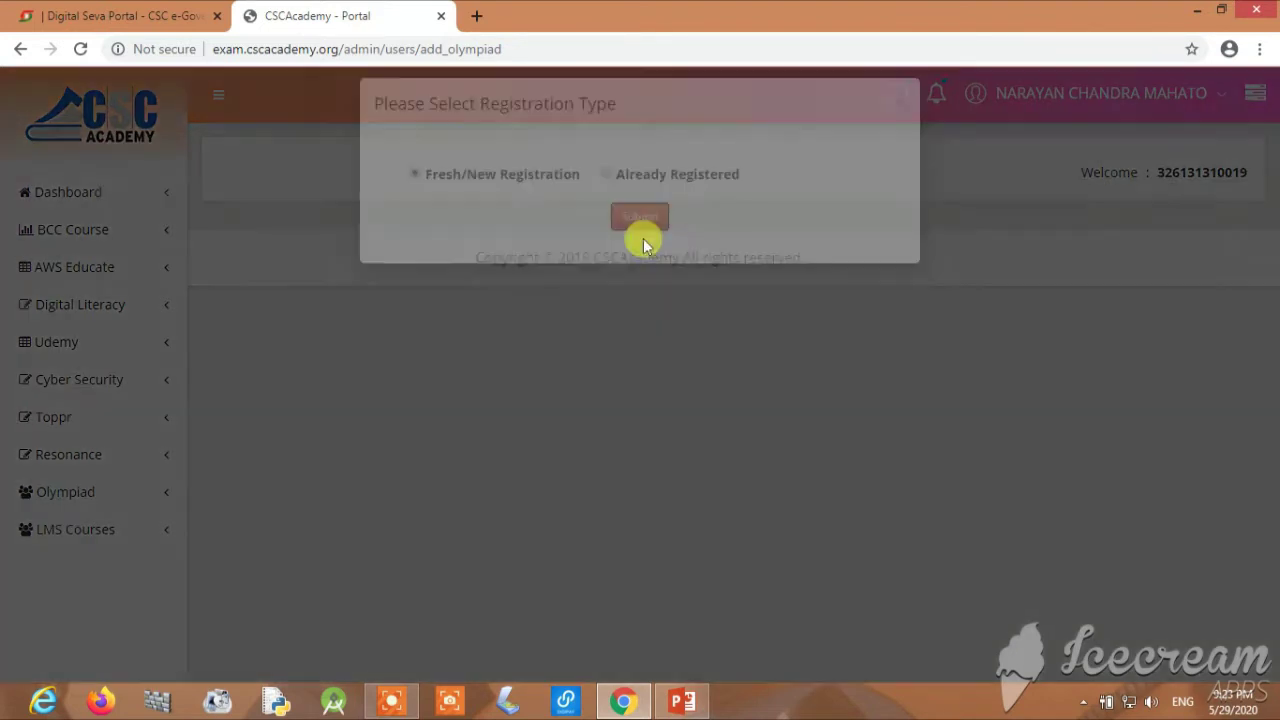
pyautogui.click(552, 190)
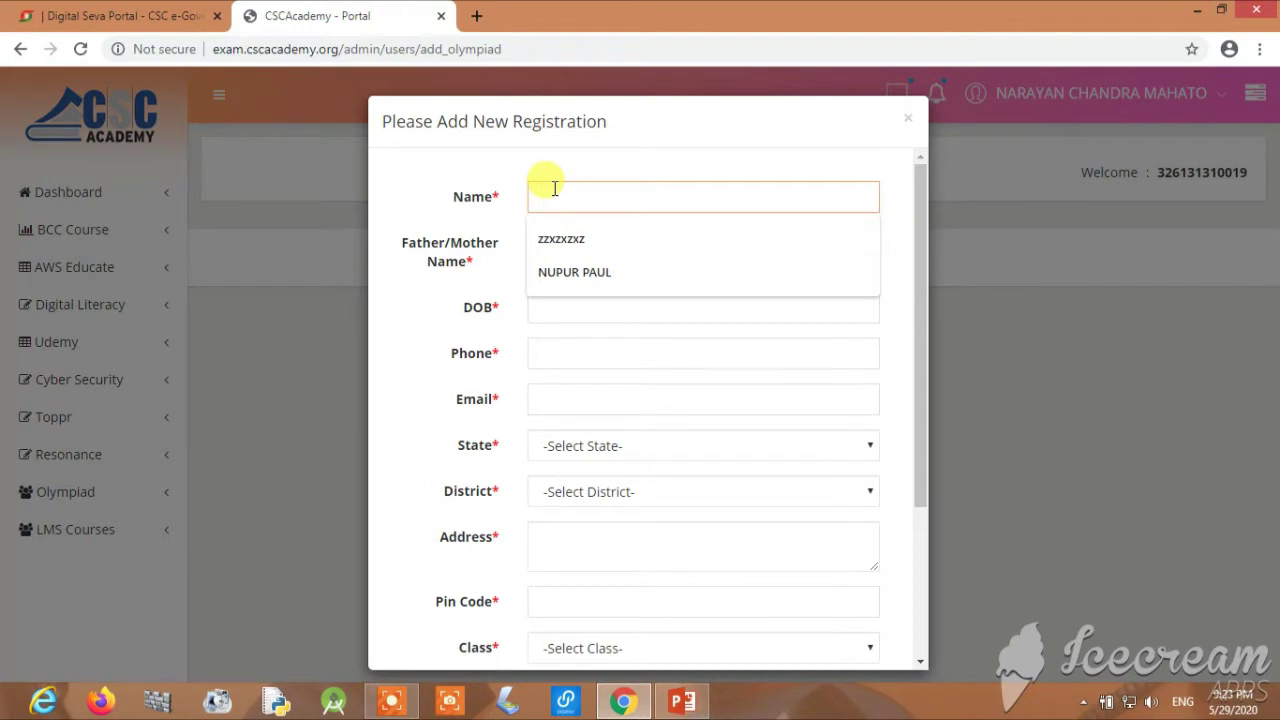
# Enter the student's name and the father/mother name
pyautogui.write('A')
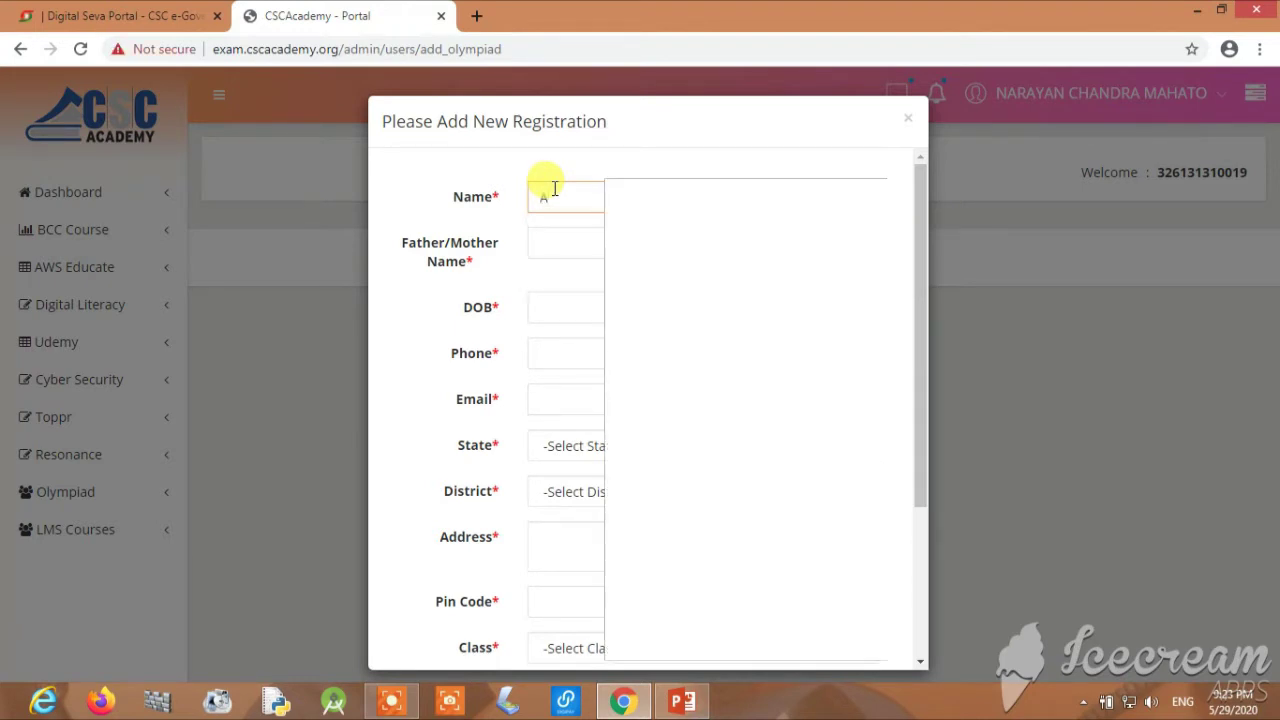
pyautogui.write('RYAN KU')
pyautogui.click(591, 244)
pyautogui.write('FEKAN ')
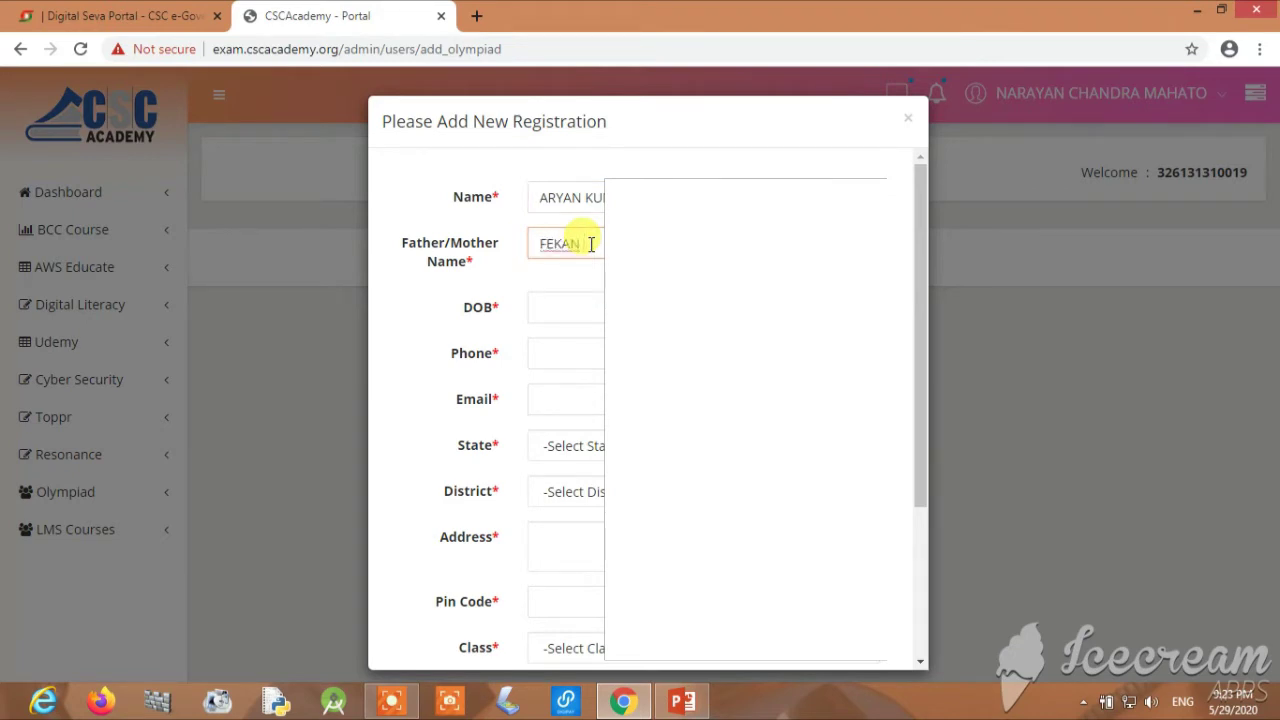
pyautogui.write('CHA')
# Pick the student's date of birth, enter the phone number, and dismiss the enrollment limit alert
pyautogui.click(589, 312)
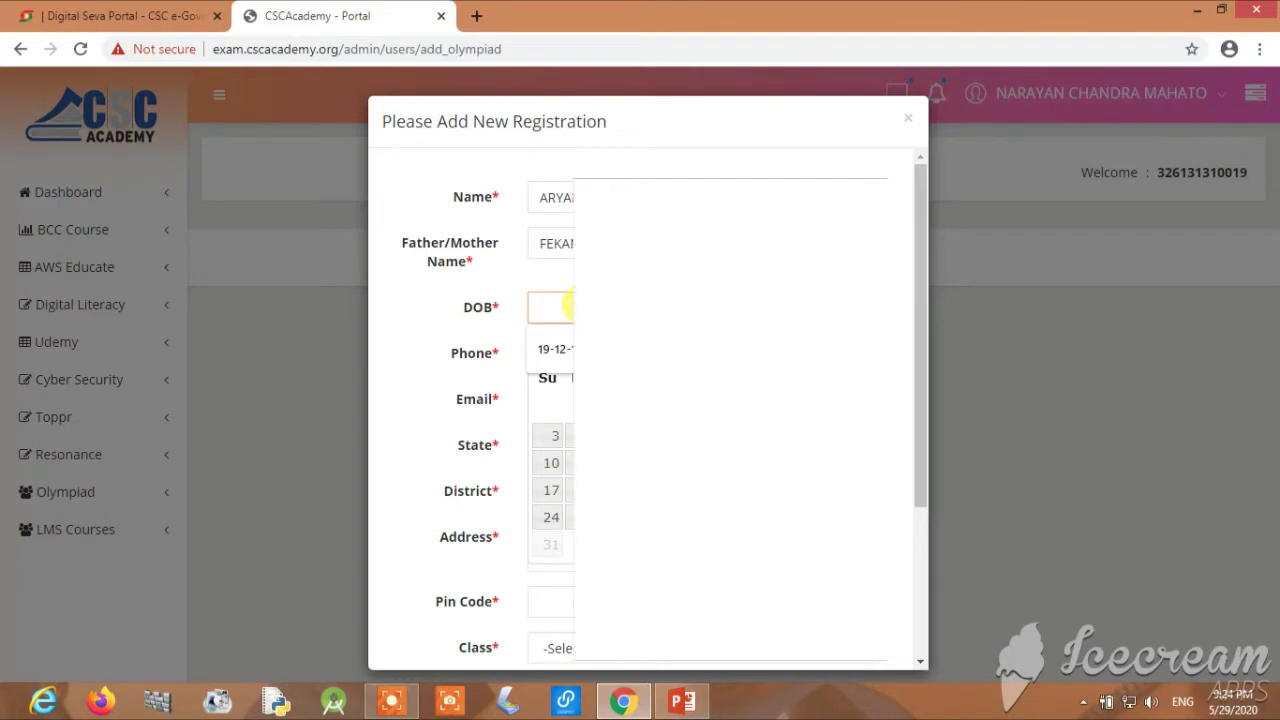
pyautogui.click(560, 354)
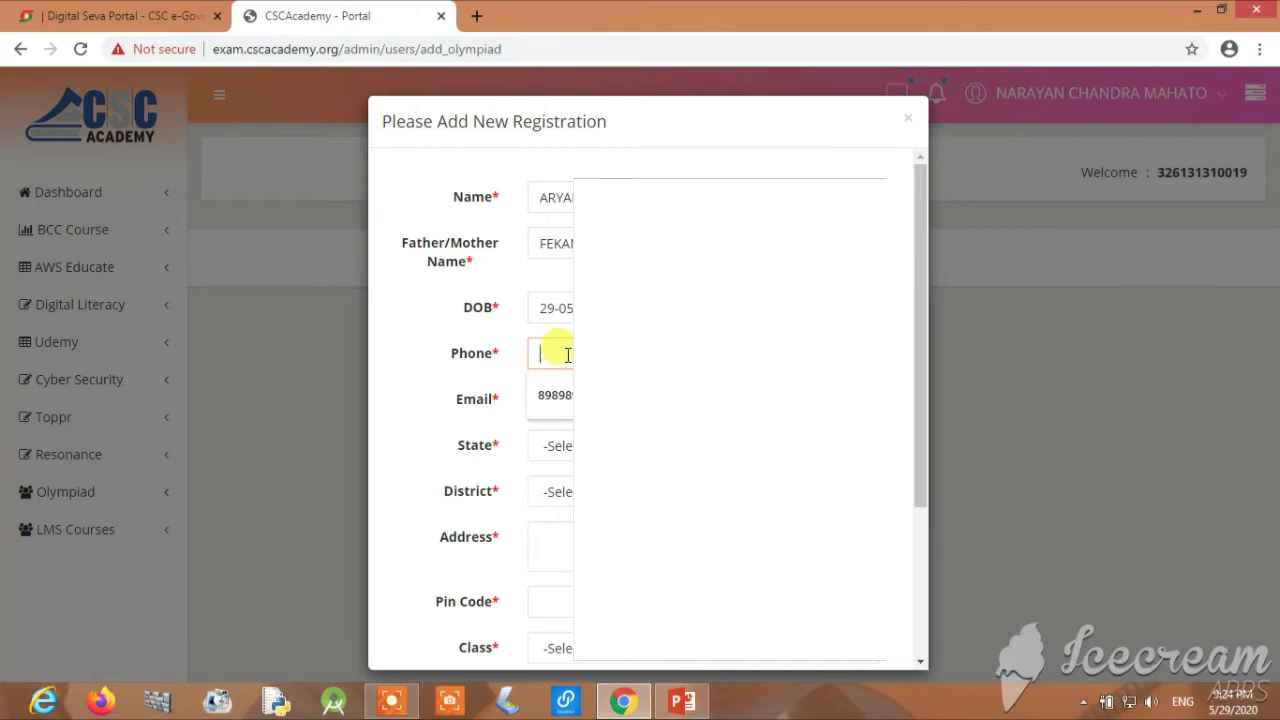
pyautogui.write('822')
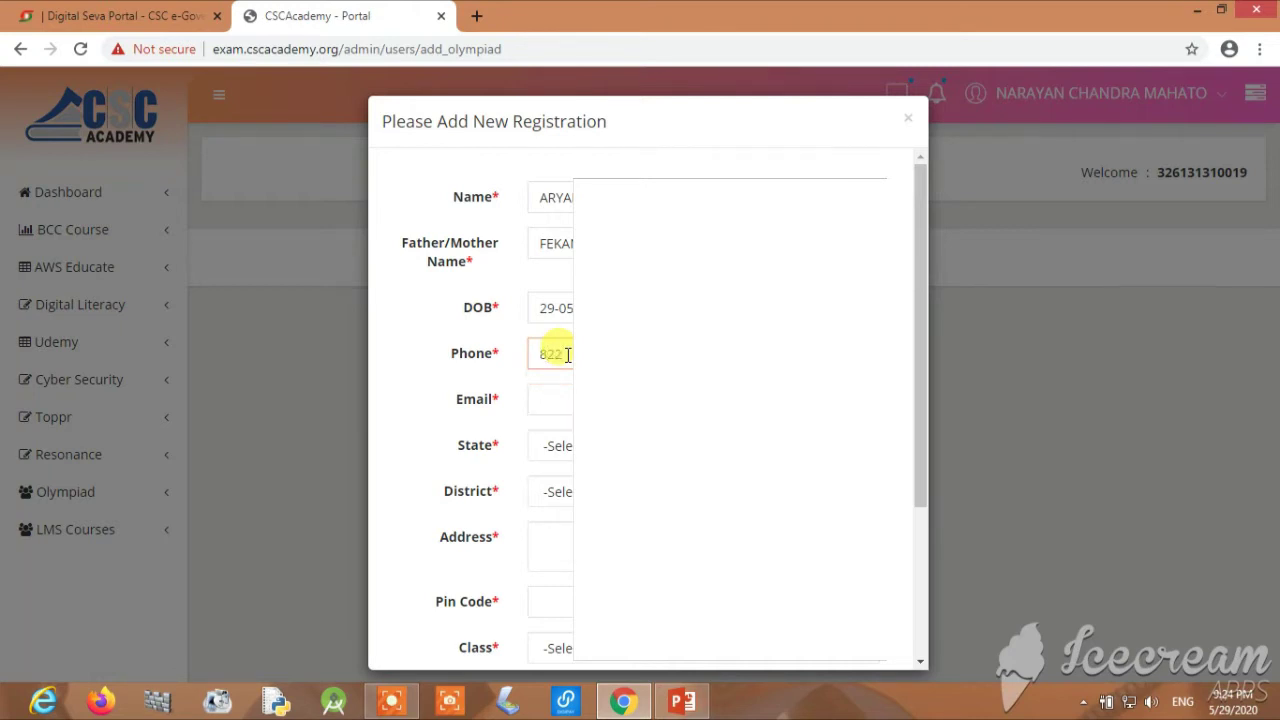
pyautogui.write('8')
pyautogui.click(553, 406)
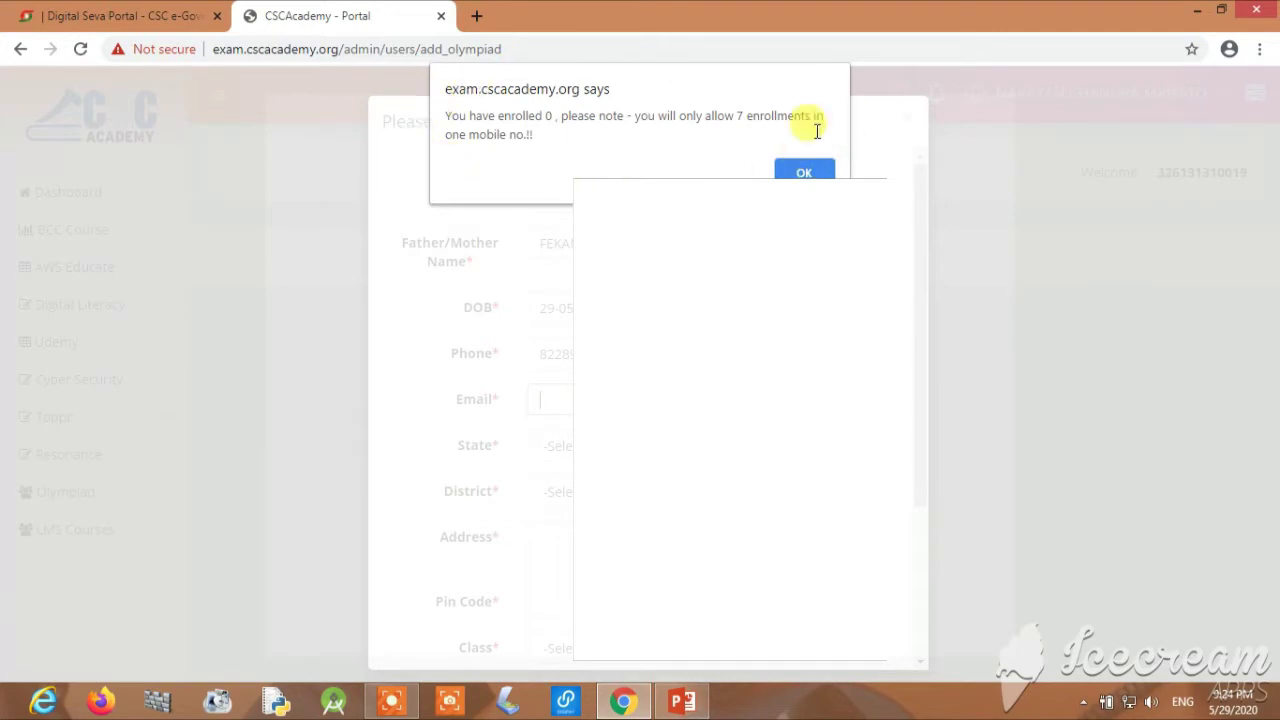
pyautogui.click(802, 170)
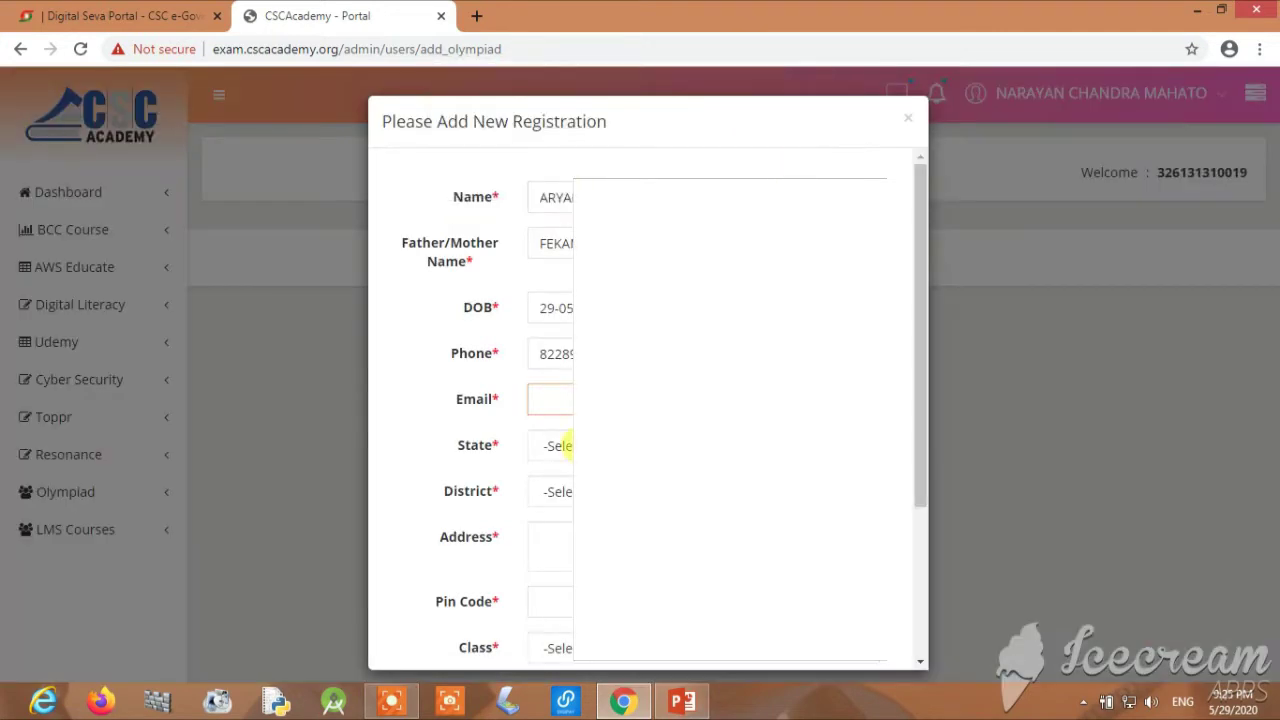
# Type the student's e-mail address into the Email field, ignoring the autofill suggestions
pyautogui.click(564, 400)
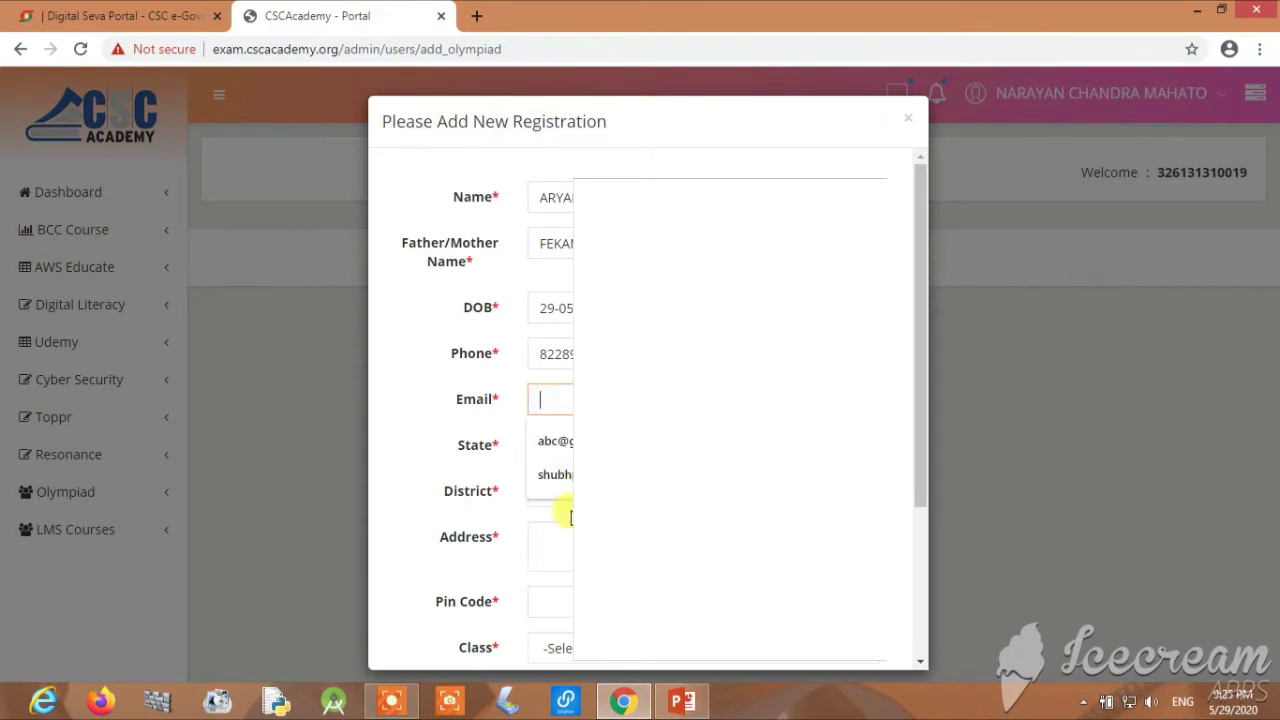
pyautogui.click(557, 536)
pyautogui.click(562, 390)
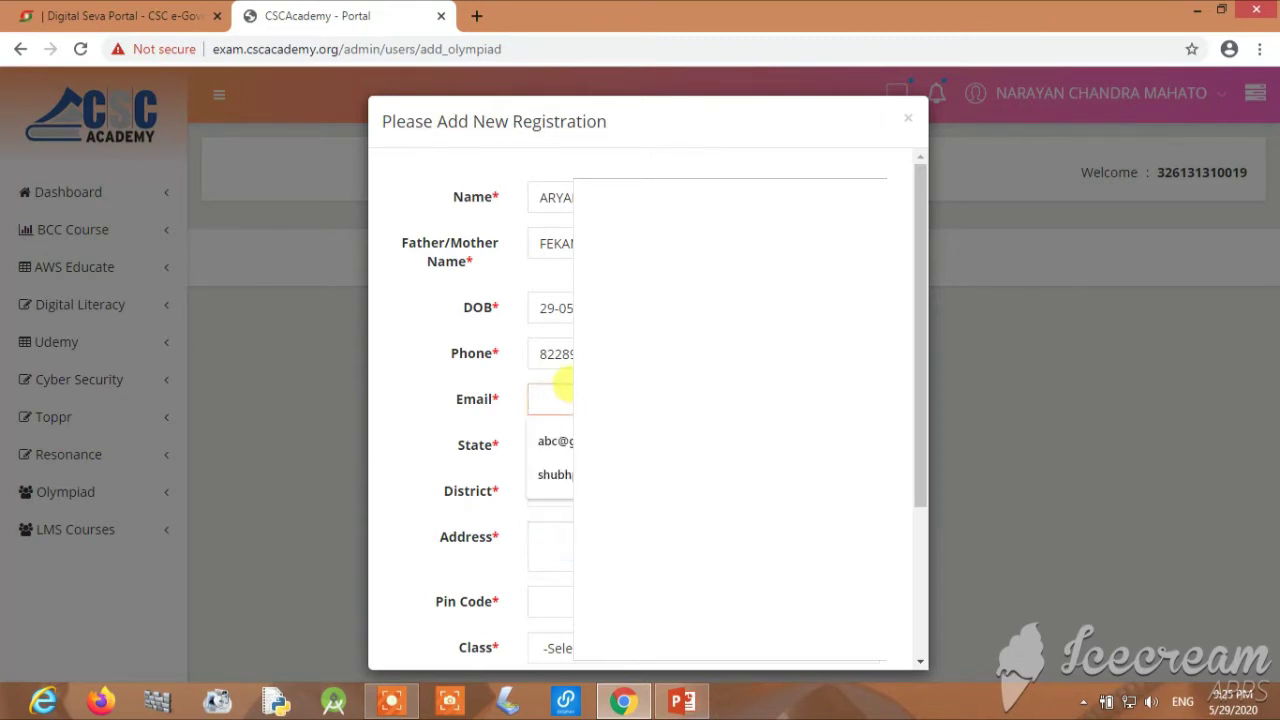
pyautogui.click(557, 546)
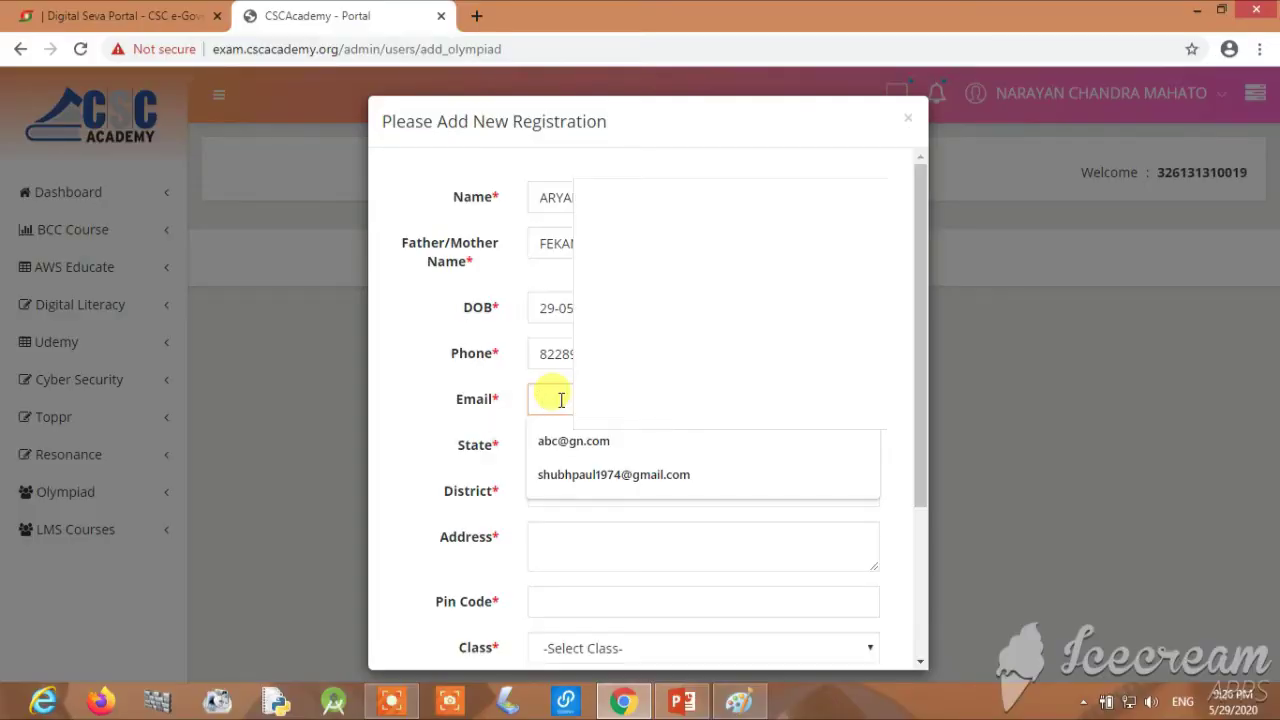
pyautogui.write('A')
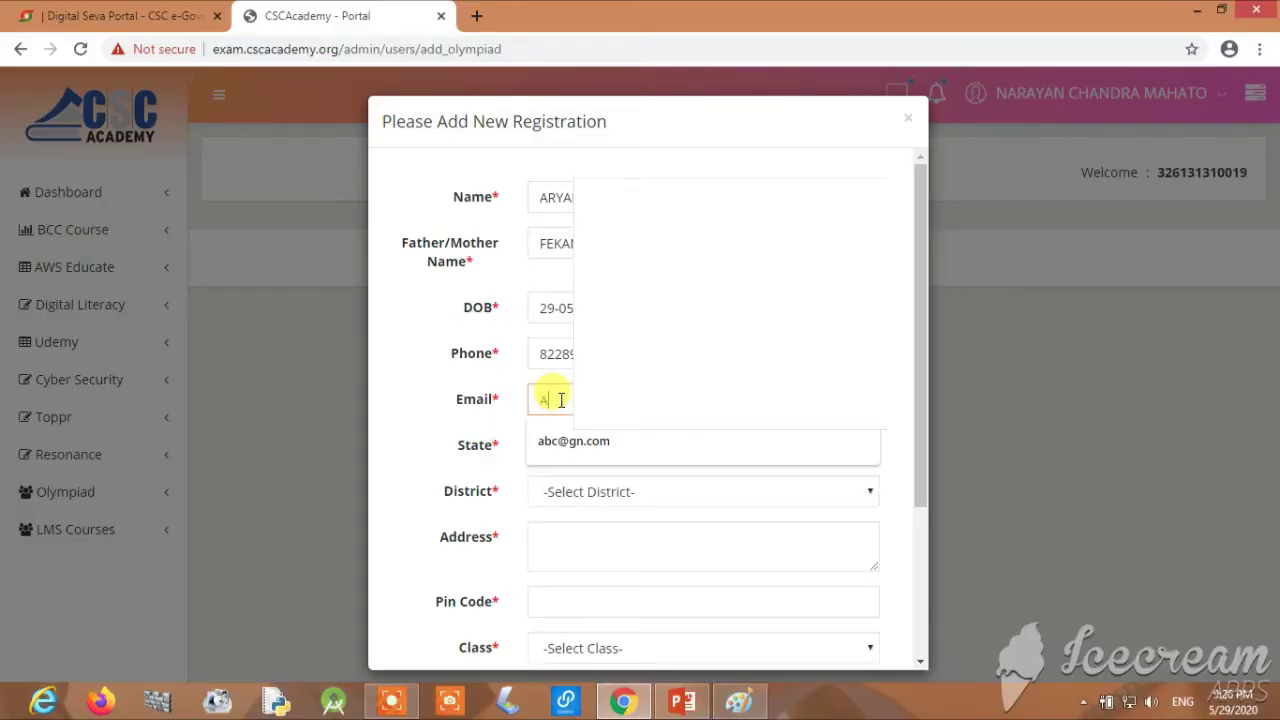
pyautogui.press('BackSpace')
pyautogui.write('ak')
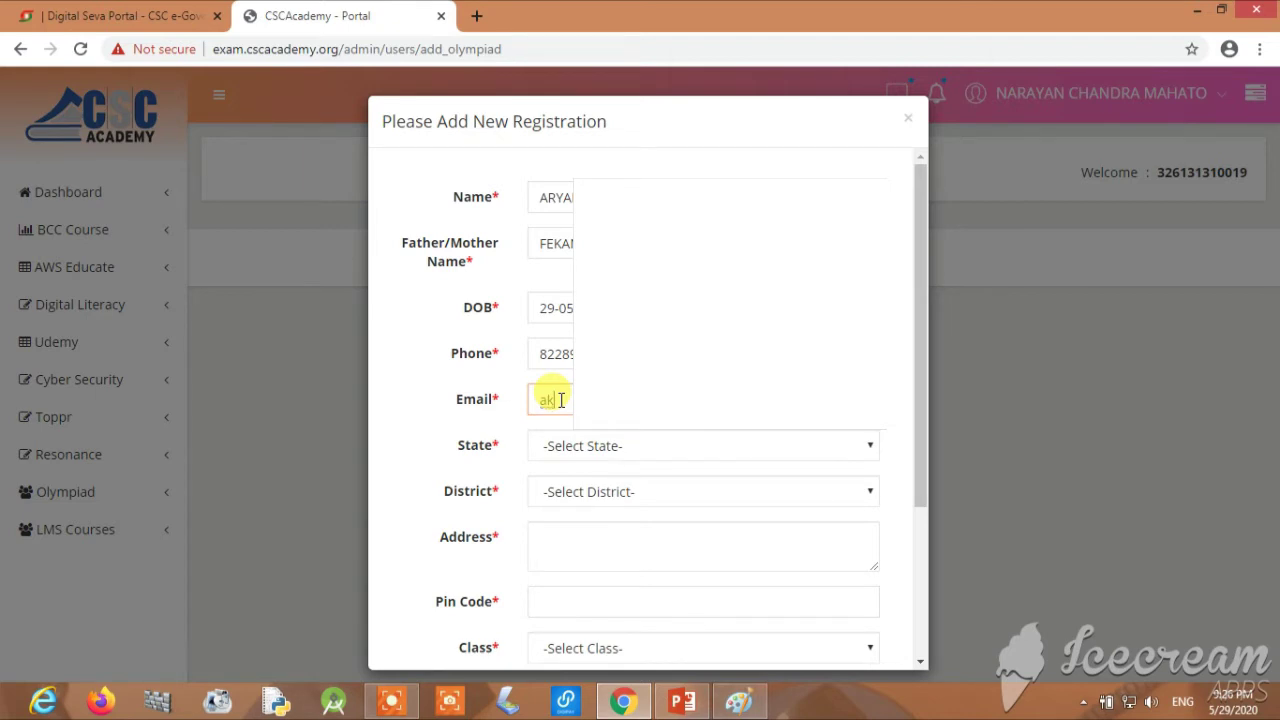
pyautogui.write('5')
pyautogui.write('5')
# Set the state to Jharkhand and the district to Bokaro
pyautogui.click(615, 450)
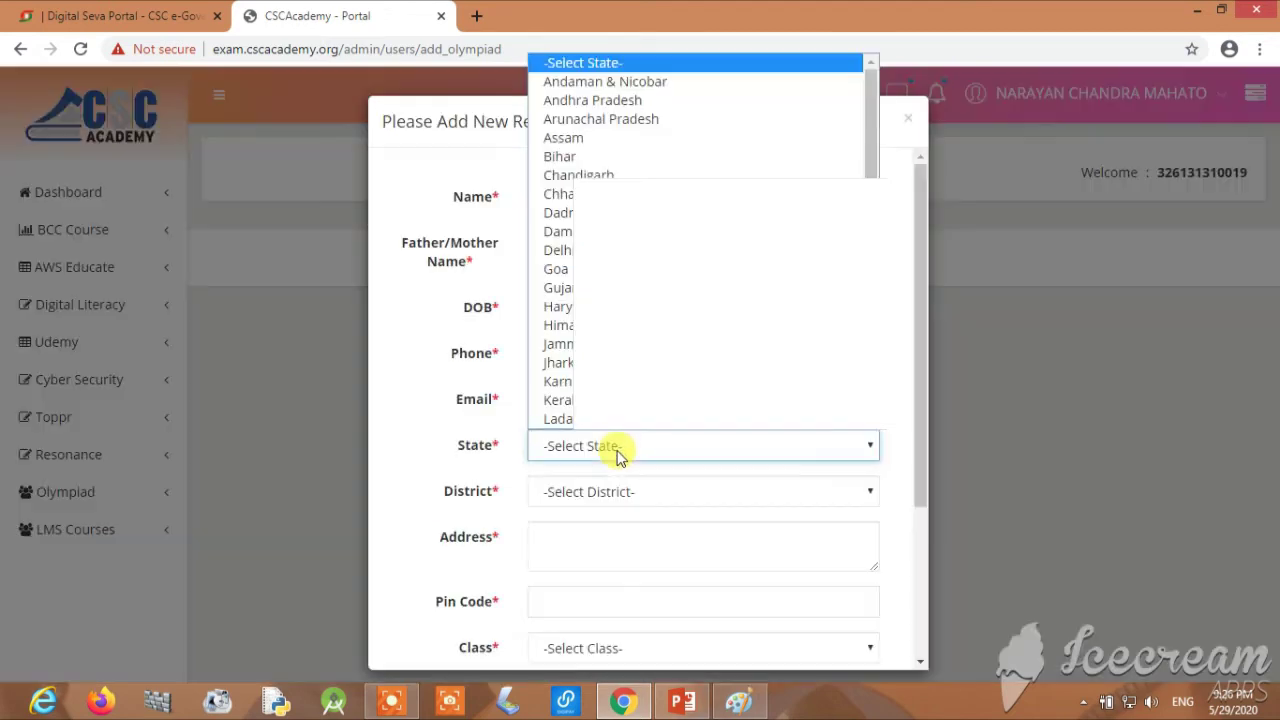
pyautogui.press('j')
pyautogui.press('h')
pyautogui.press('Return')
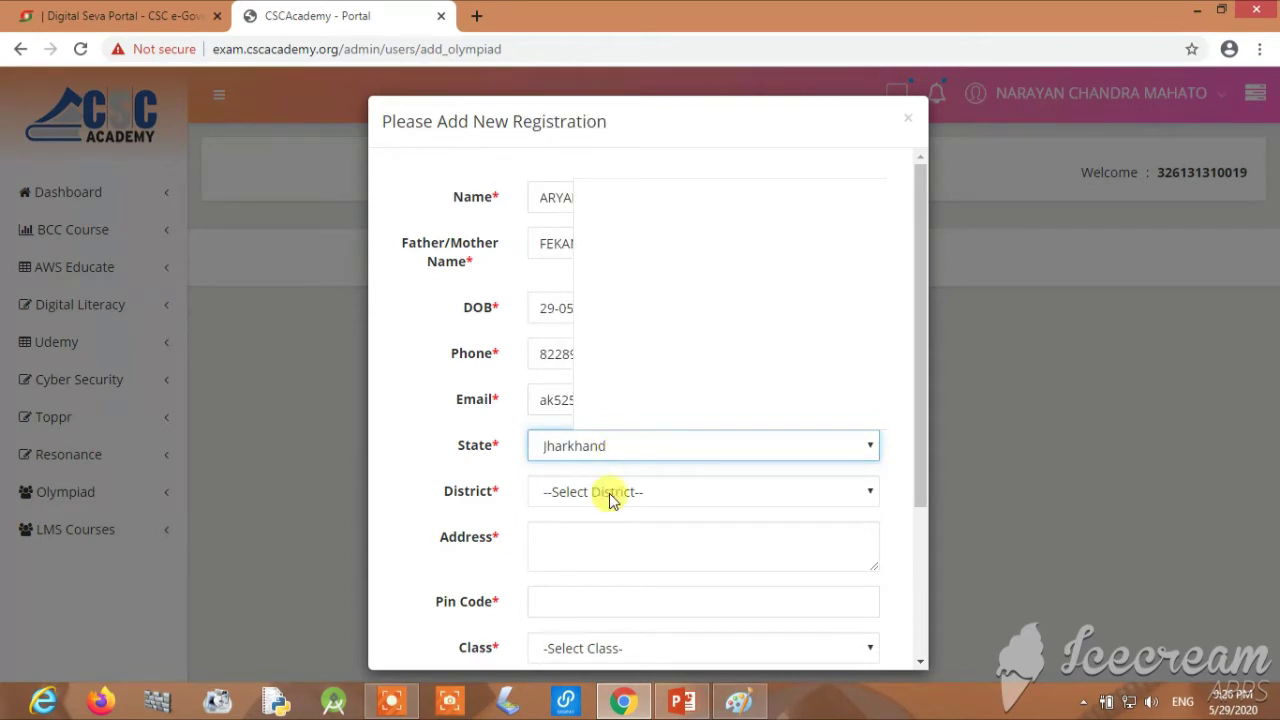
pyautogui.click(612, 500)
pyautogui.press('Down')
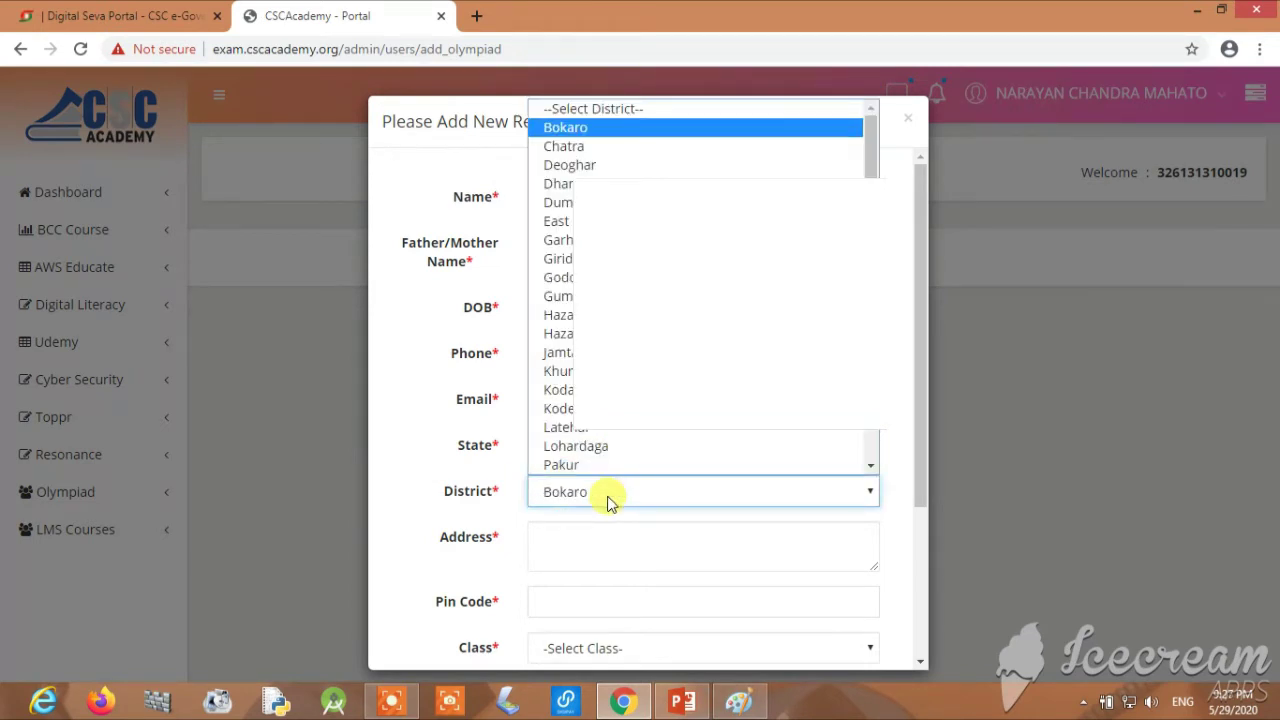
pyautogui.press('Return')
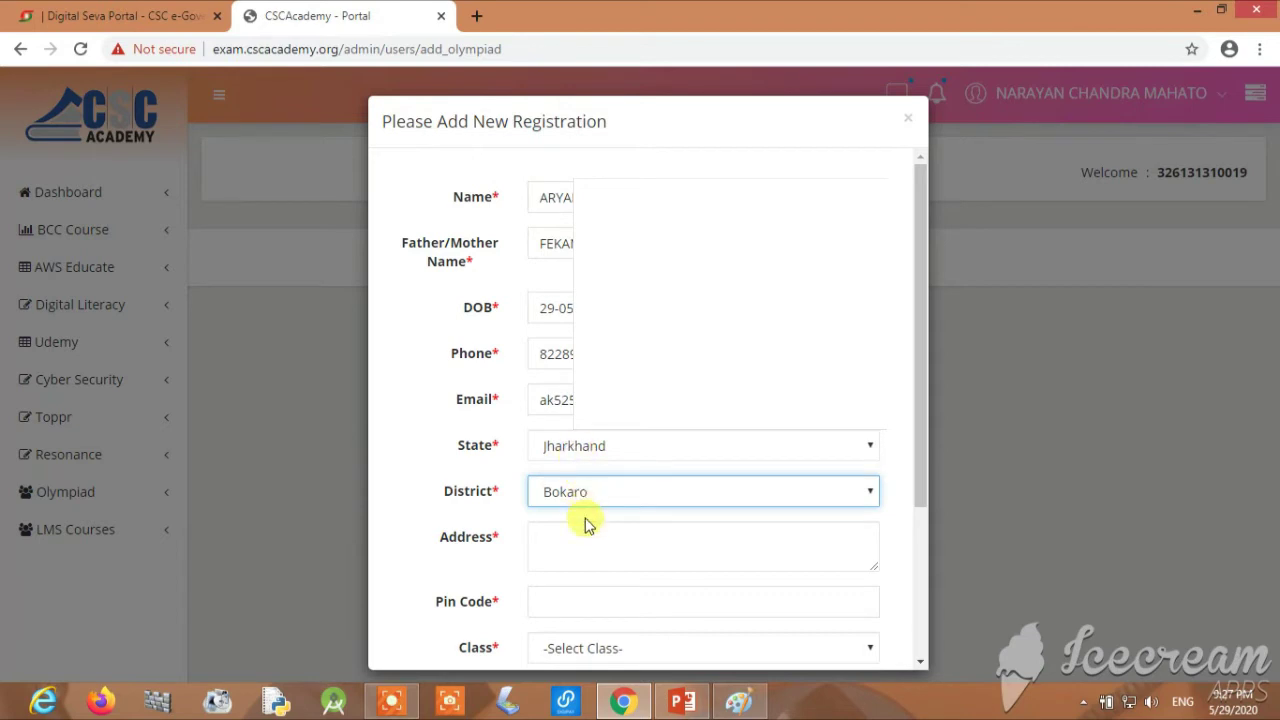
# Enter the student's street address and pin code
pyautogui.click(585, 550)
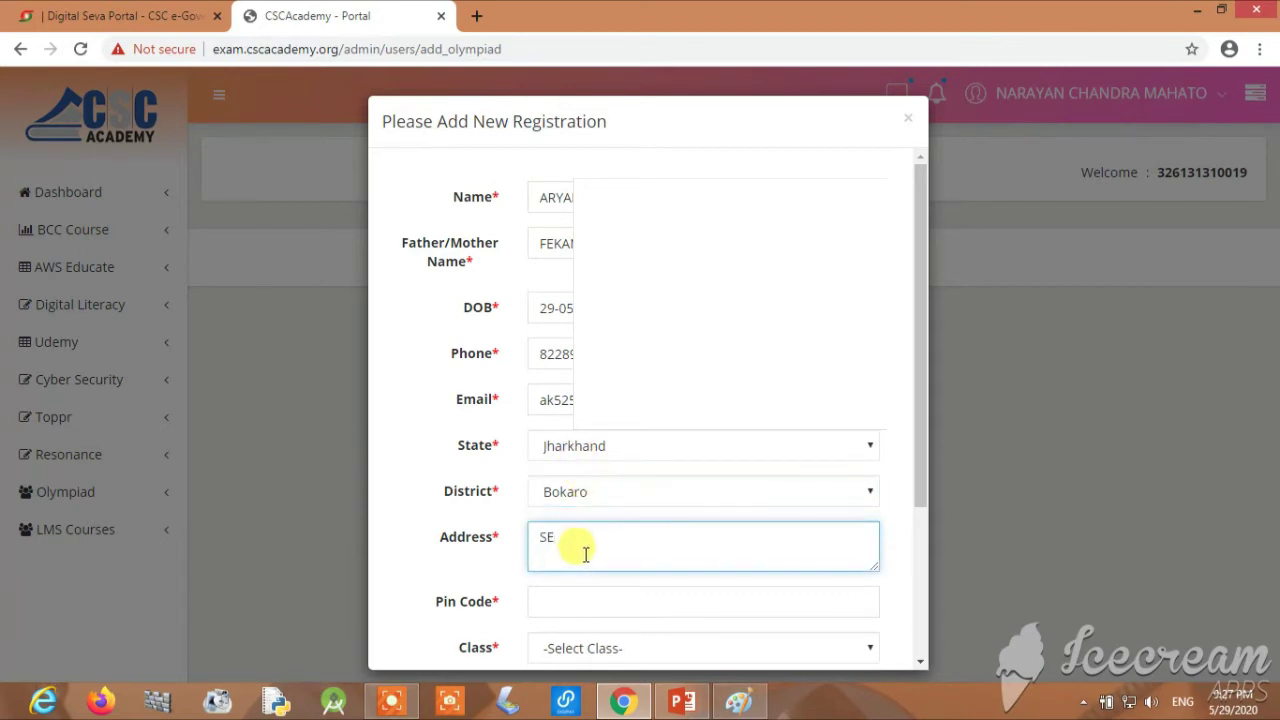
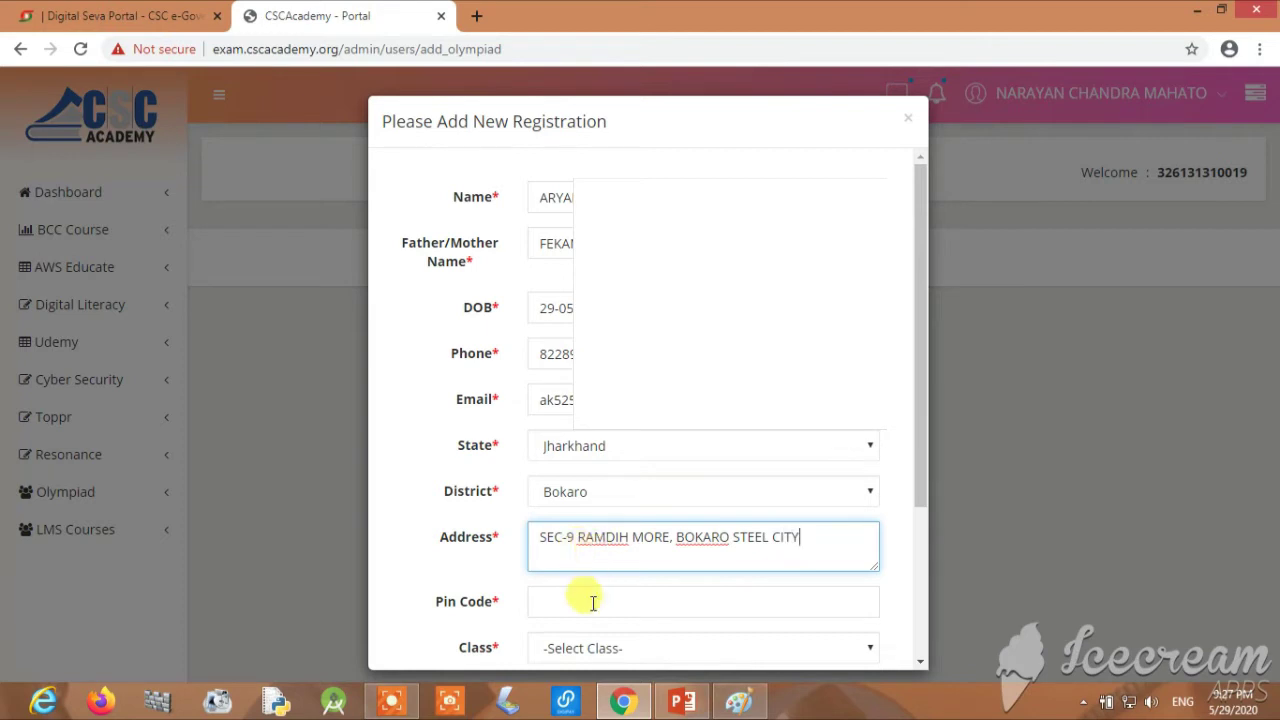
pyautogui.click(592, 602)
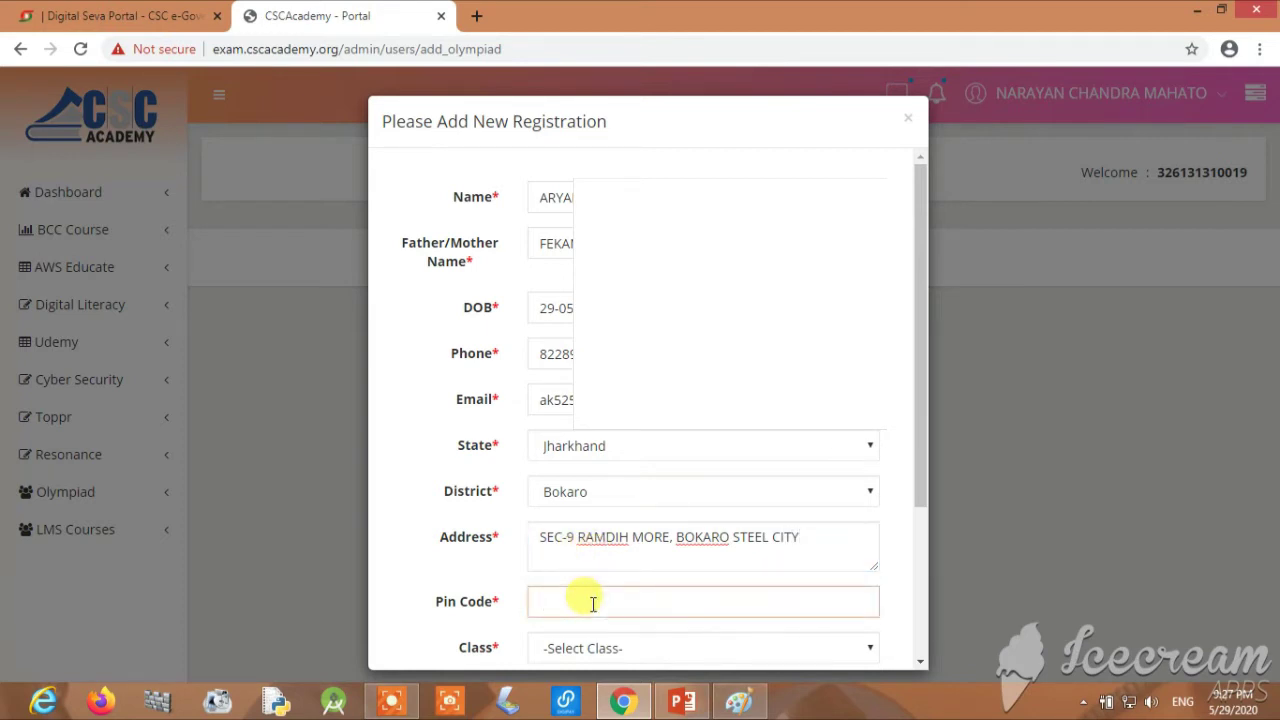
pyautogui.write('827009')
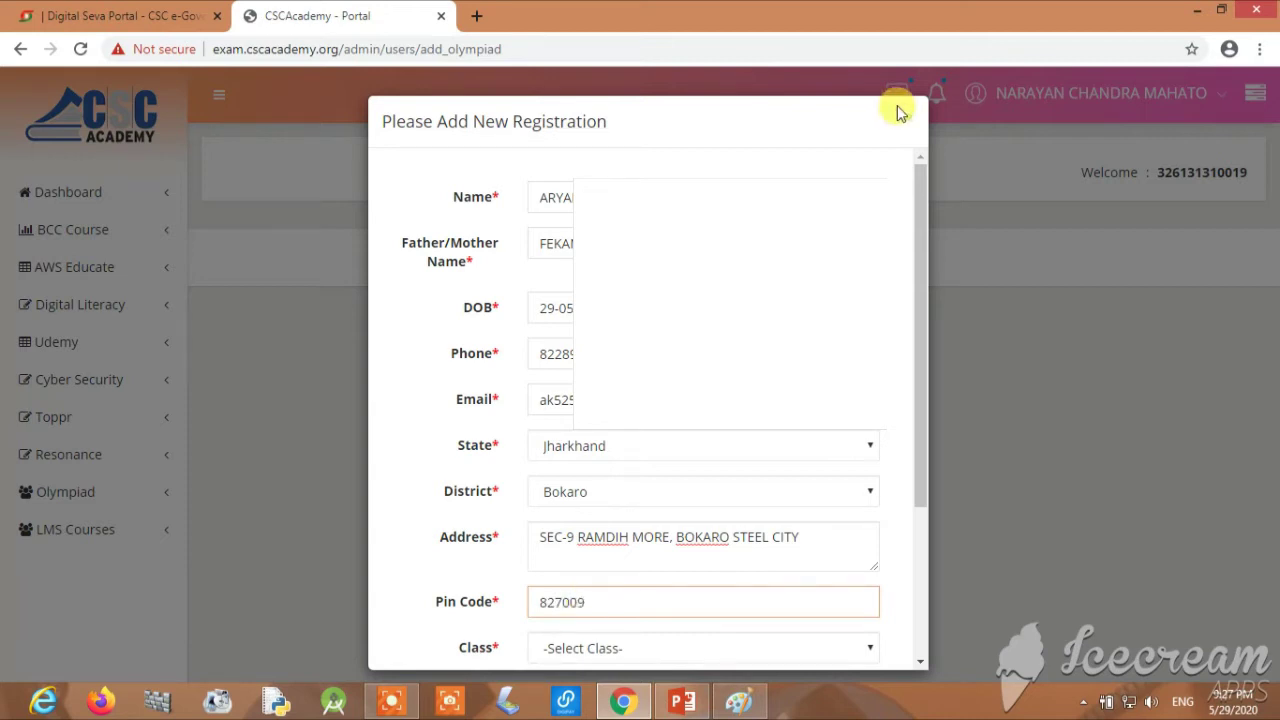
# Choose class 12 and the Mathematics Olympiads (CANMO) subject
pyautogui.scroll(-3, 714, 537)
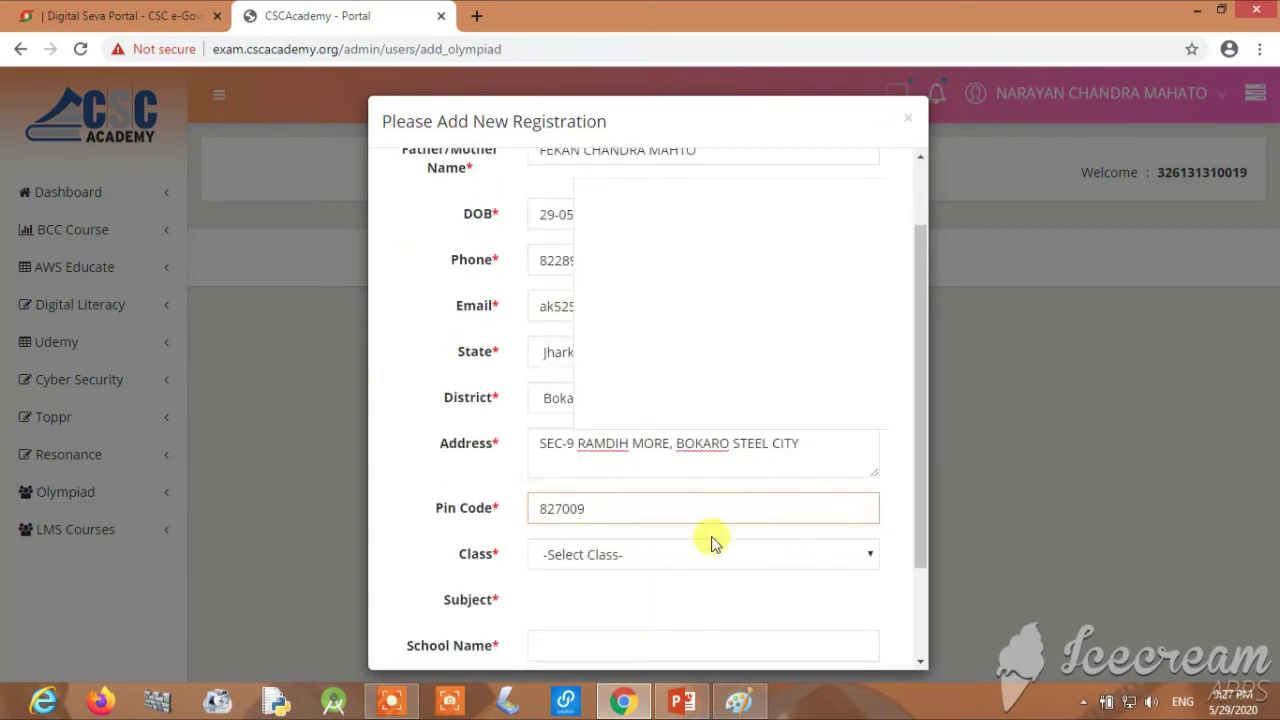
pyautogui.click(640, 460)
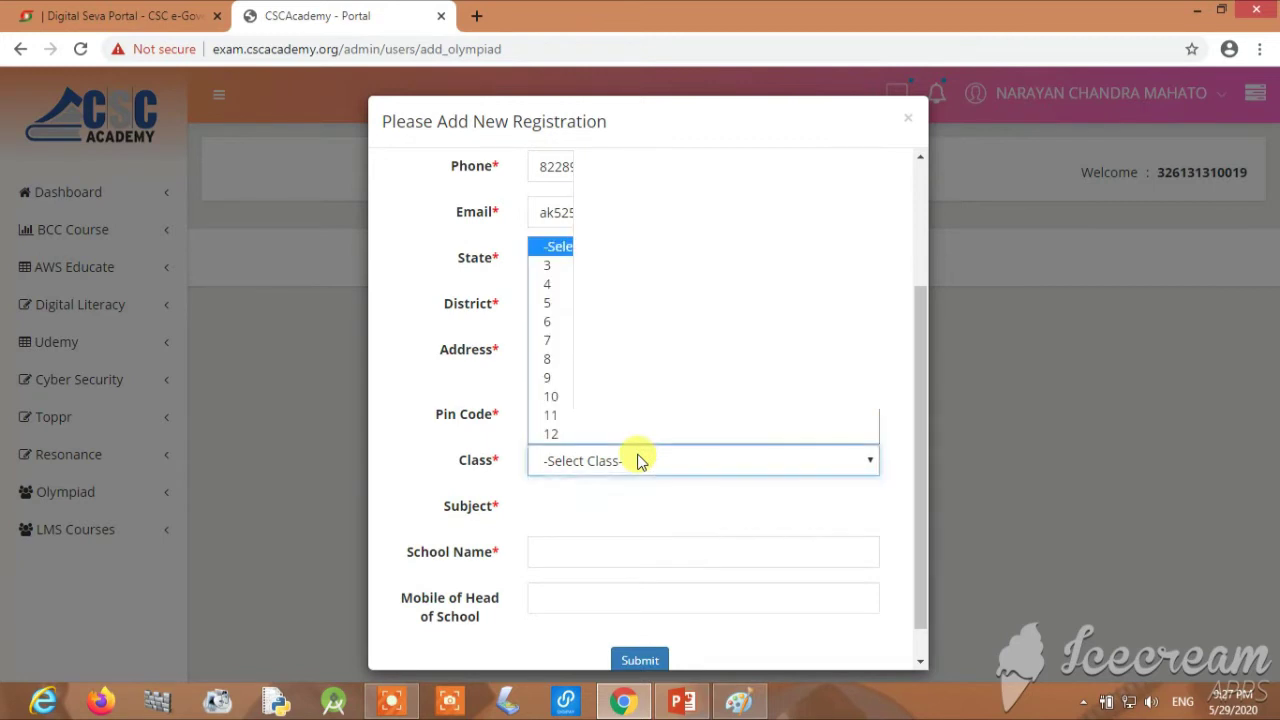
pyautogui.click(560, 433)
pyautogui.click(585, 510)
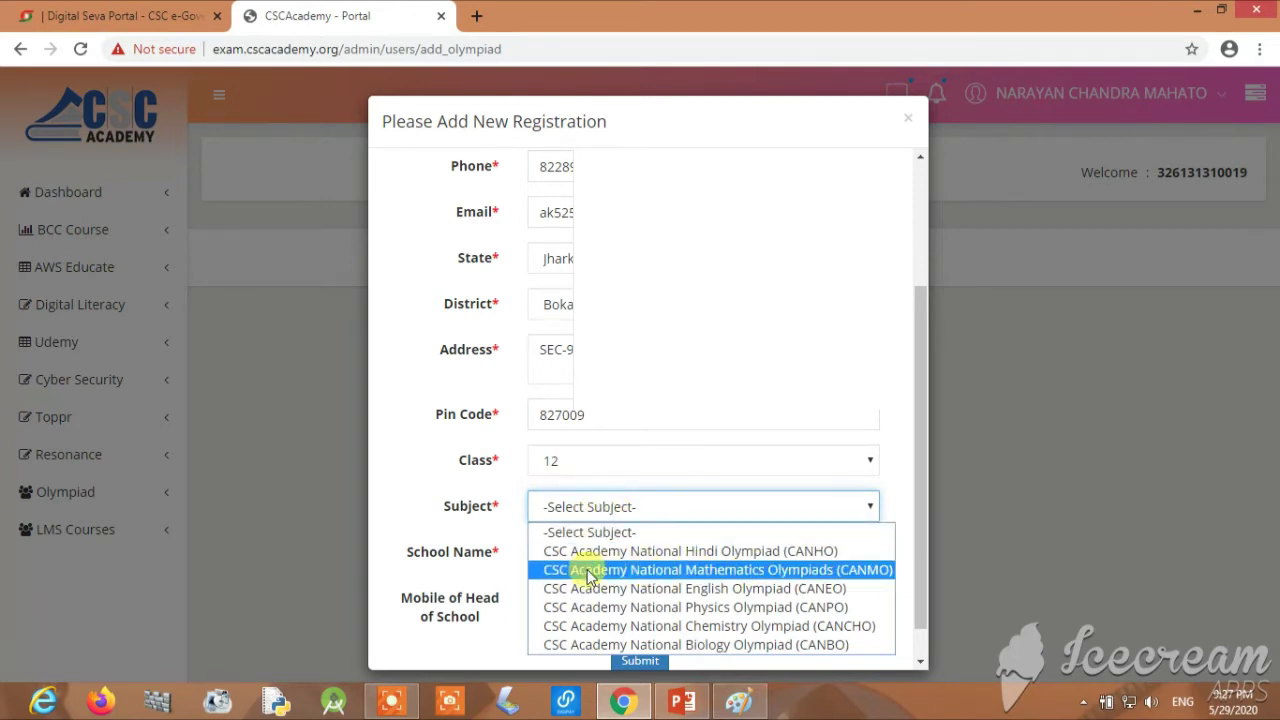
pyautogui.click(754, 572)
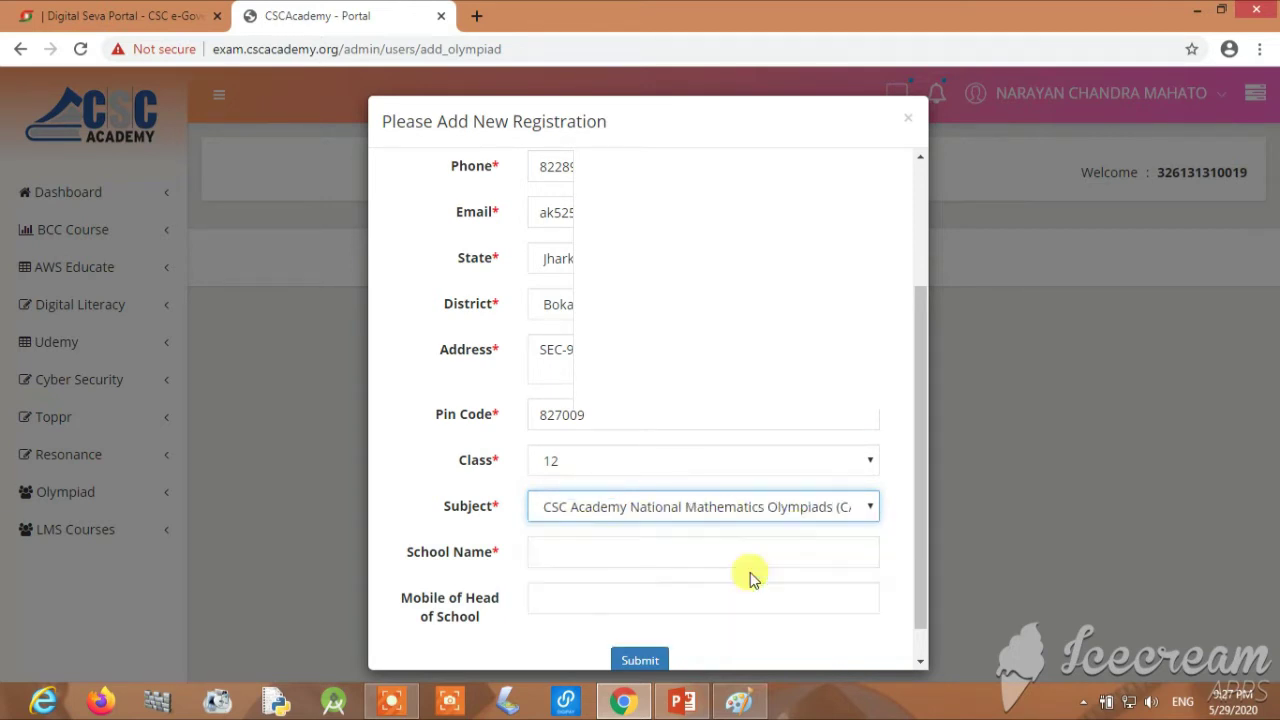
# Enter SARDAR PATEL PUBLIC SCHOOL as the school name
pyautogui.click(567, 541)
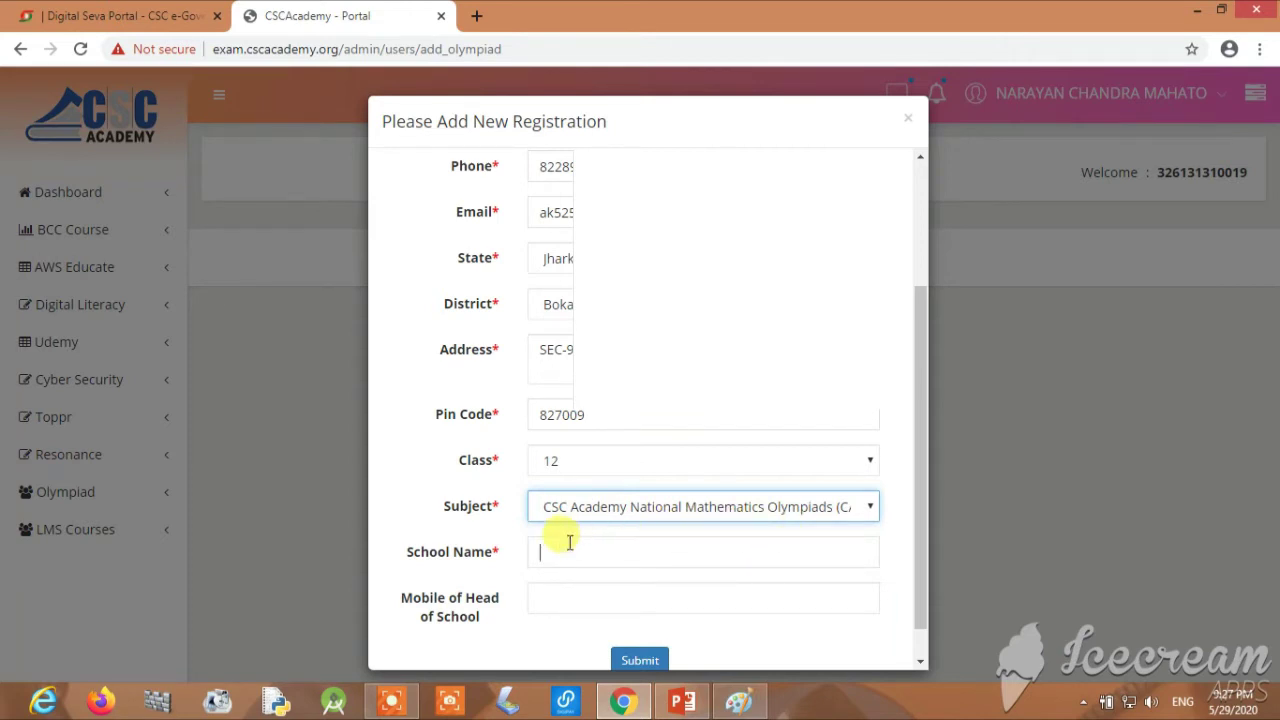
pyautogui.scroll(-1, 569, 542)
pyautogui.write('SARDAR')
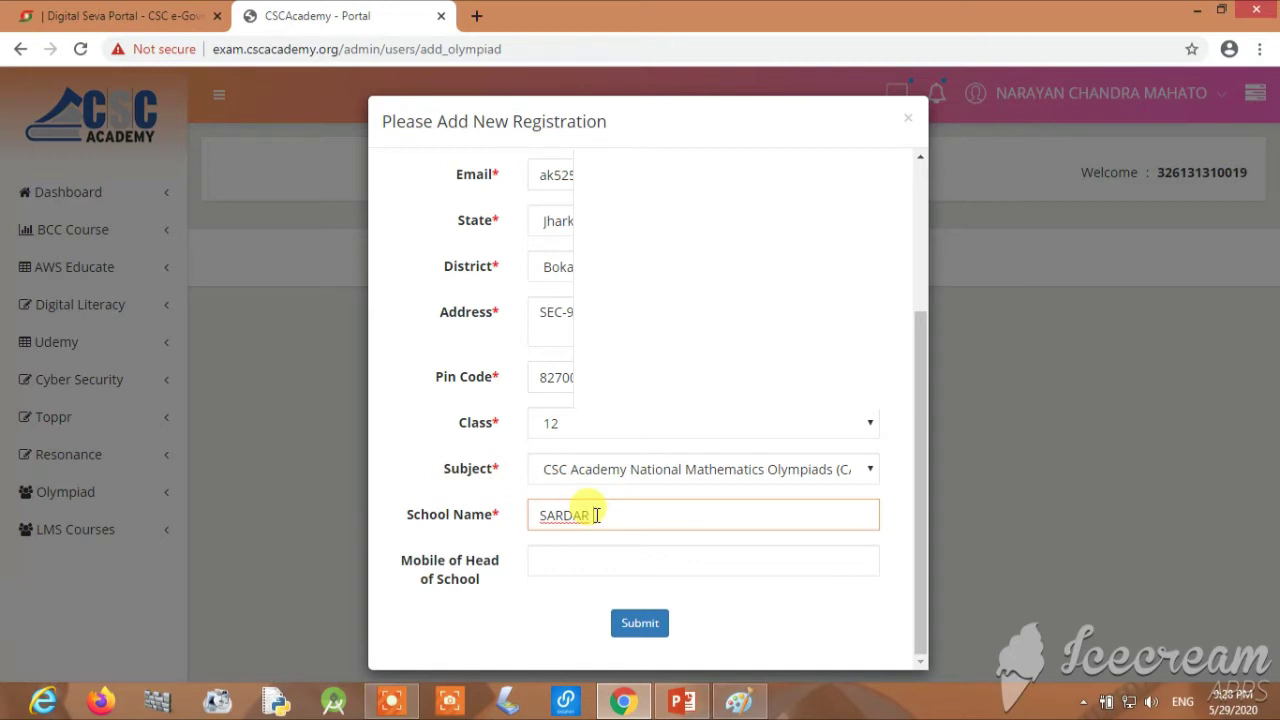
pyautogui.write('PATEL')
pyautogui.write('PUBLIC SCHOOL')
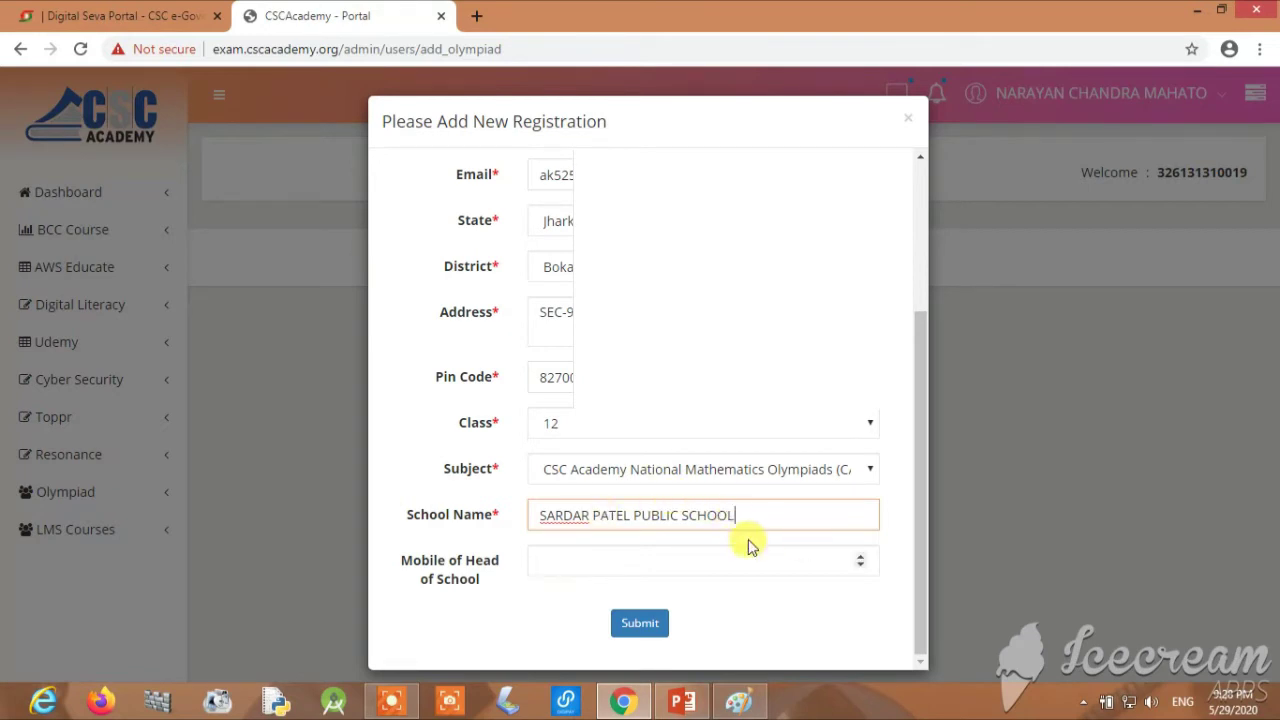
pyautogui.click(584, 555)
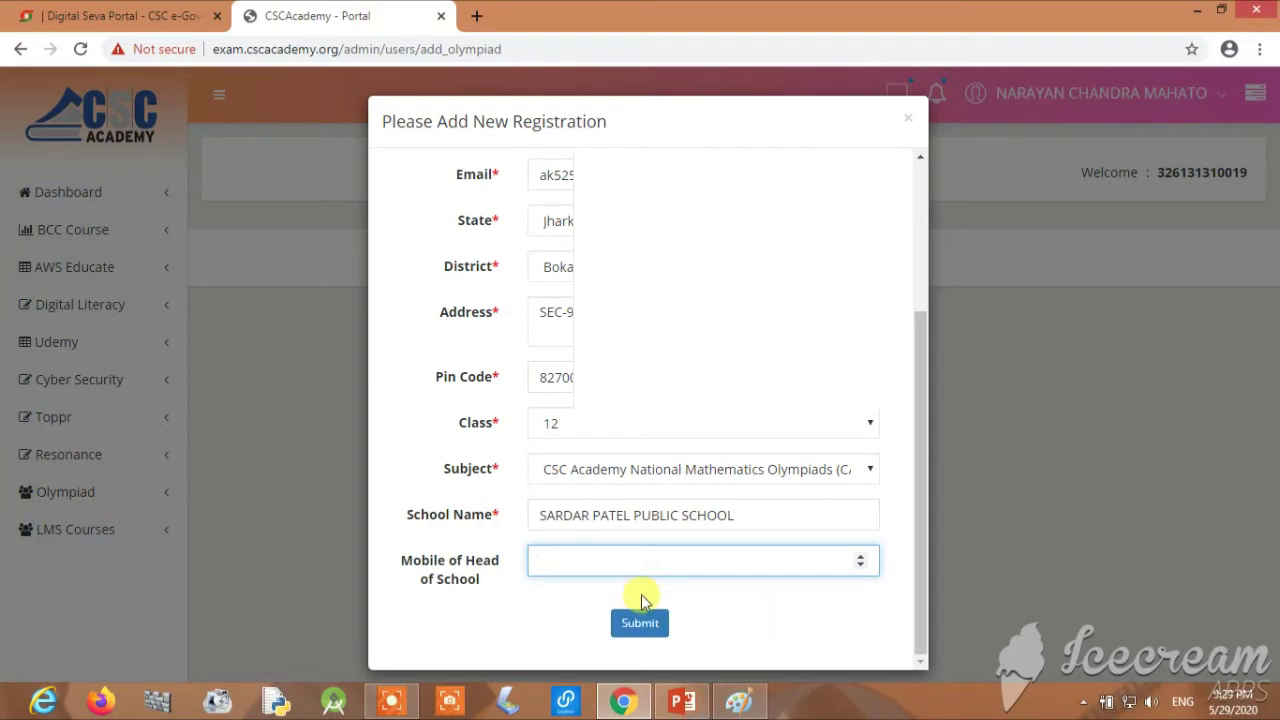
# Try submitting the form, dismiss the mobile number warning, and check the phone entry
pyautogui.click(662, 623)
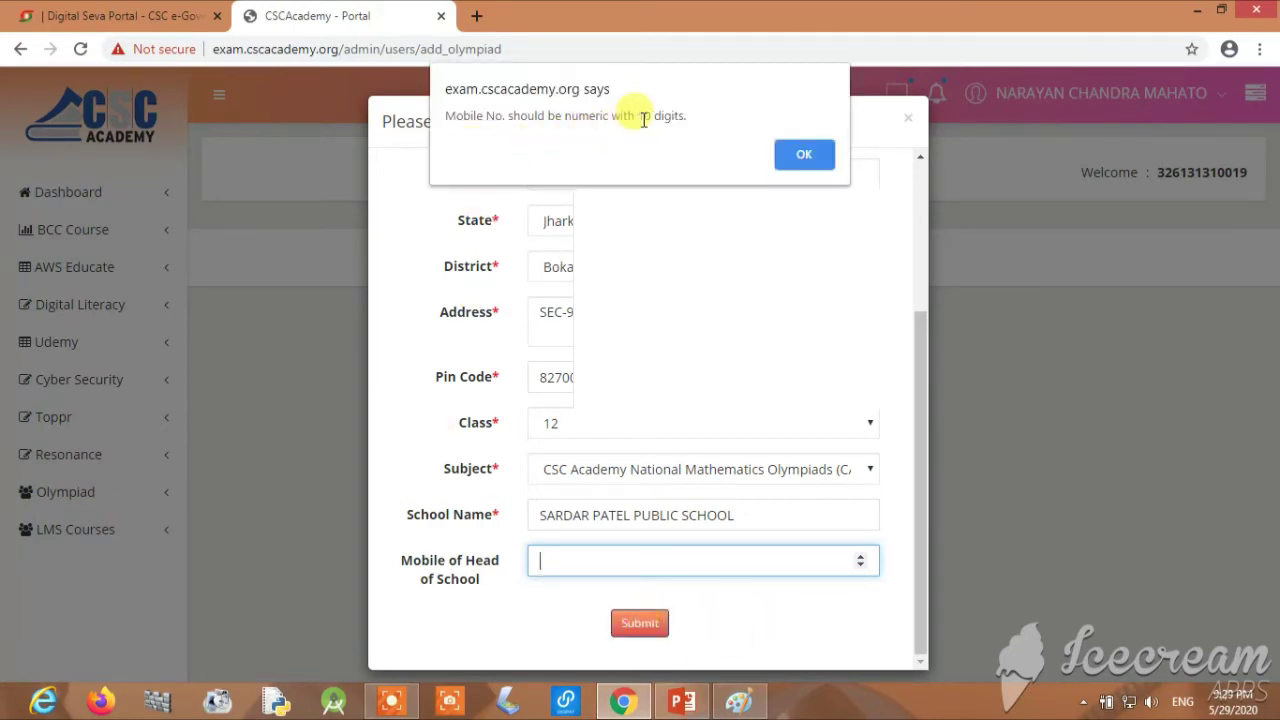
pyautogui.click(804, 155)
pyautogui.scroll(3, 560, 340)
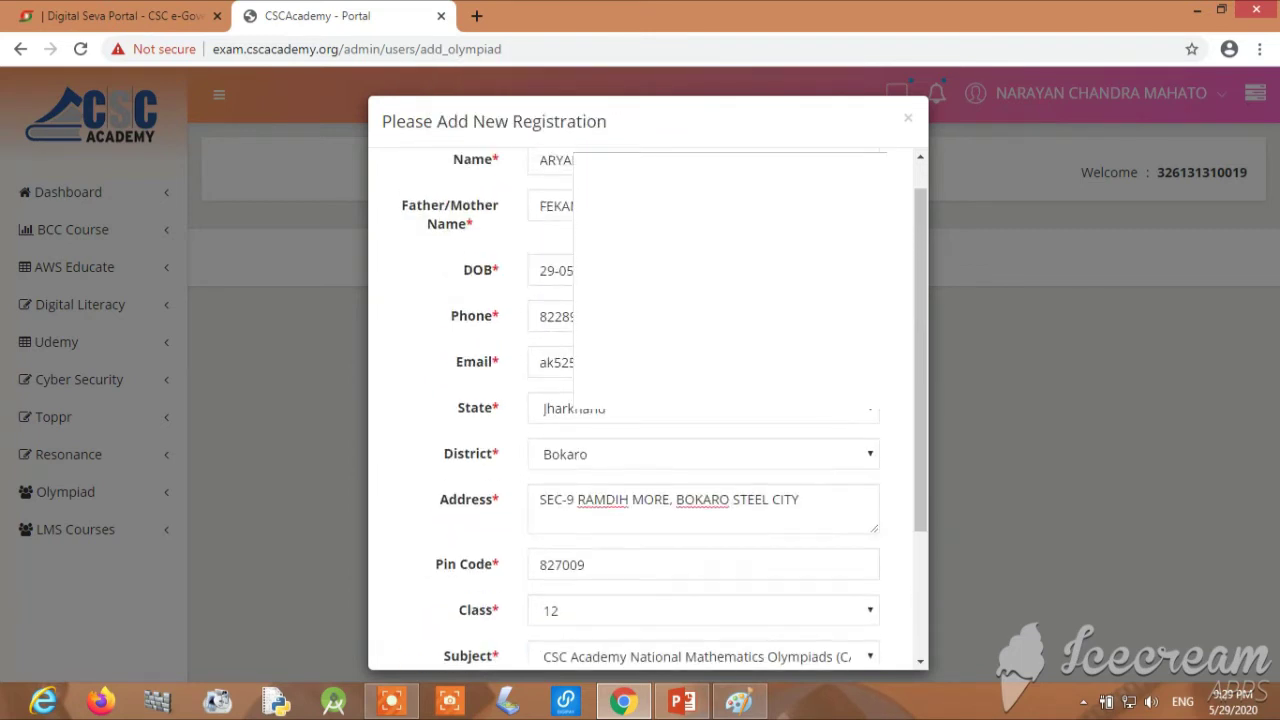
pyautogui.click(556, 329)
# Resubmit the registration, acknowledging the enrollment and class/subject alerts to reach payment
pyautogui.scroll(-3, 714, 449)
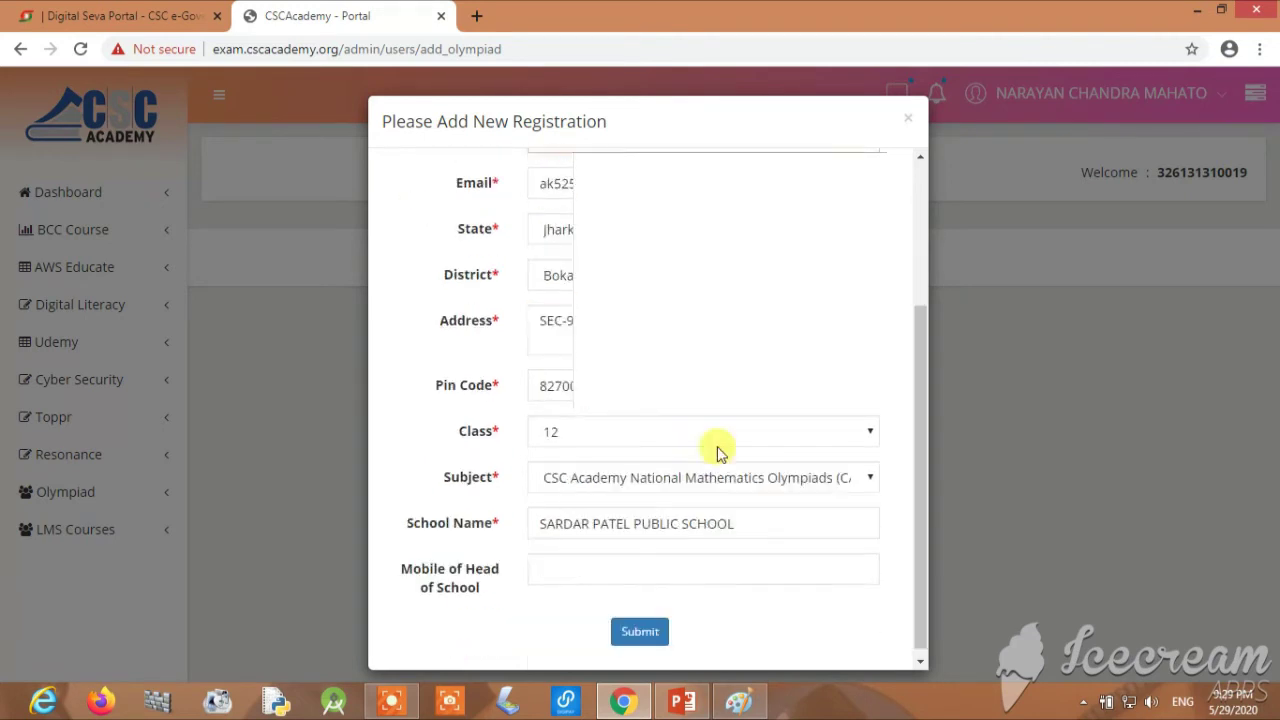
pyautogui.click(651, 623)
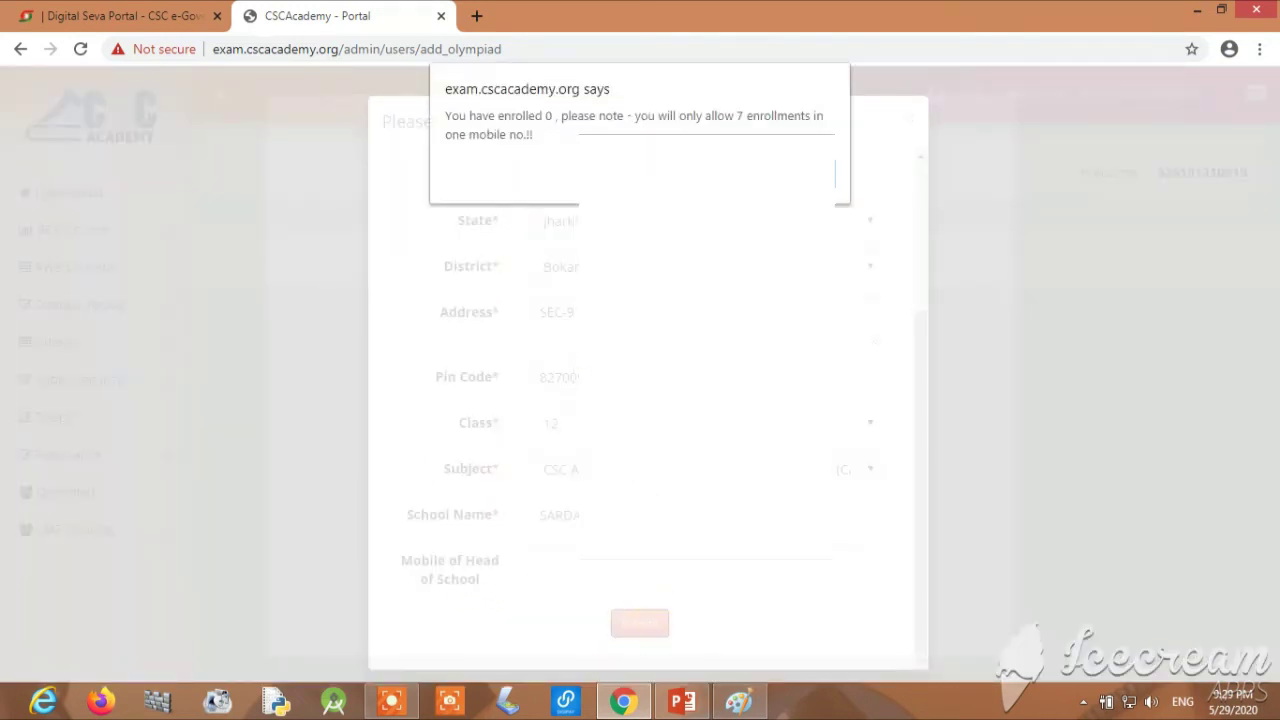
pyautogui.click(840, 180)
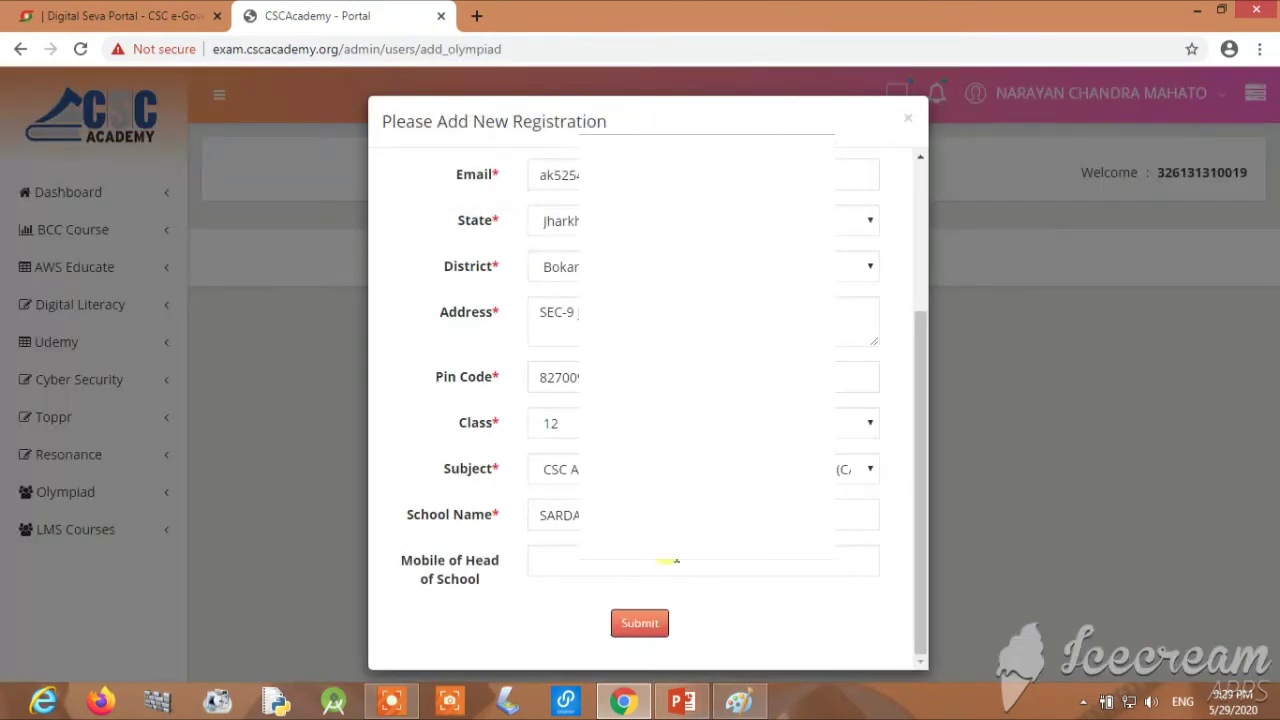
pyautogui.click(656, 626)
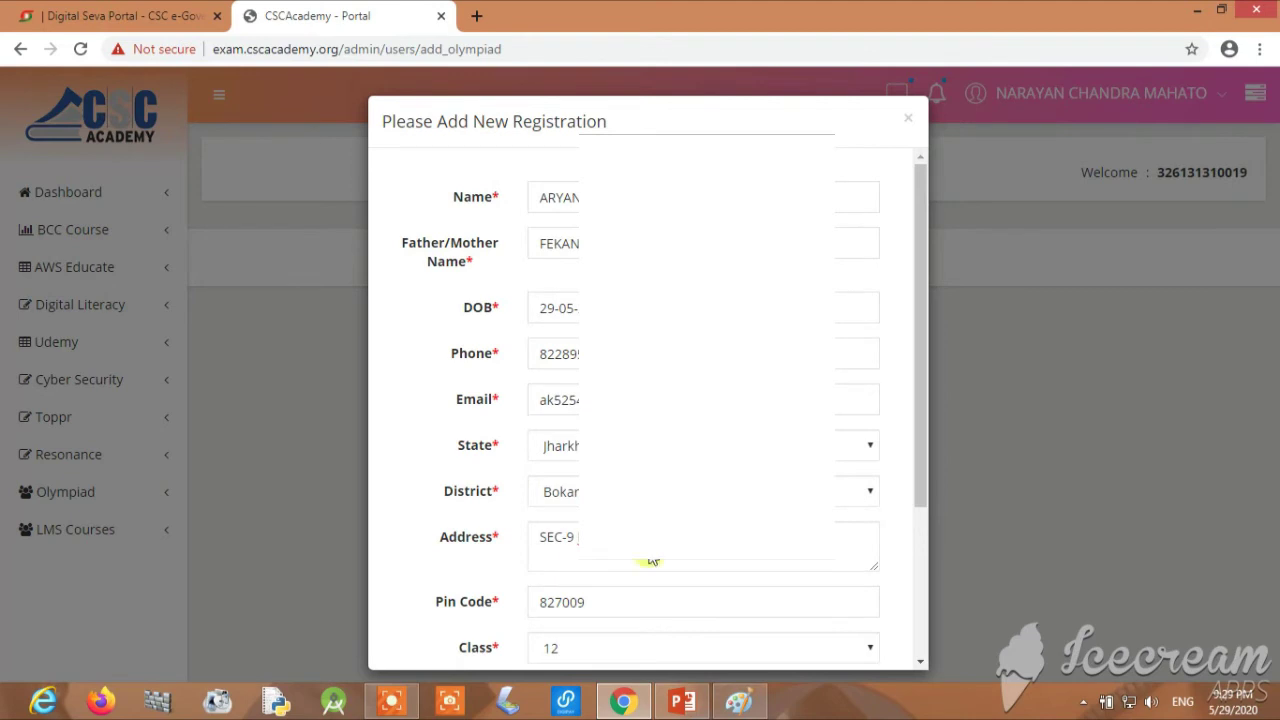
pyautogui.scroll(-3, 652, 560)
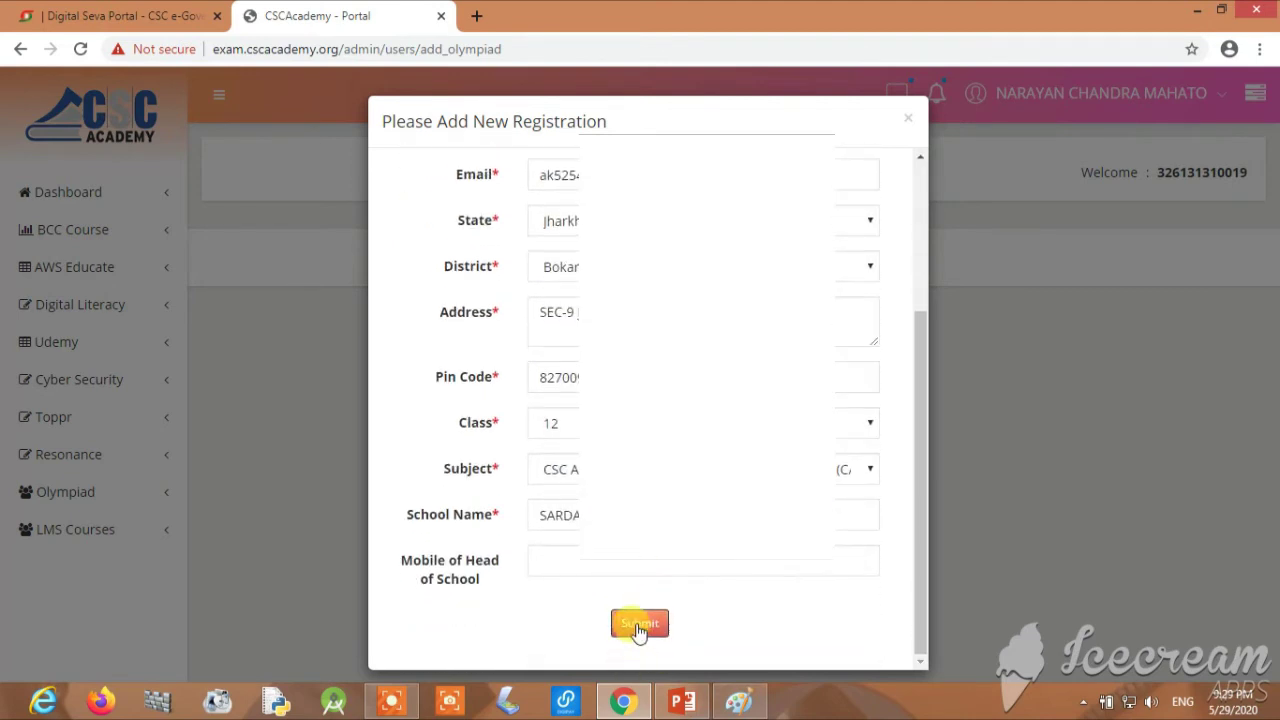
pyautogui.click(638, 626)
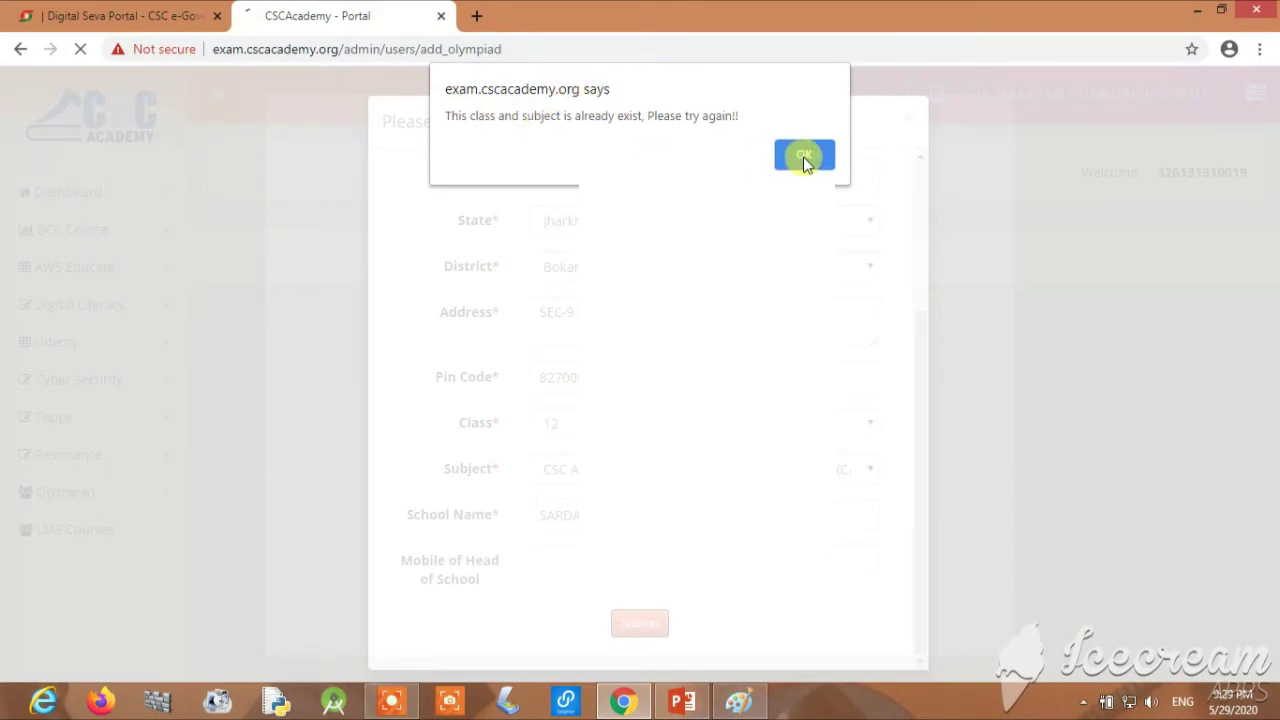
pyautogui.click(804, 157)
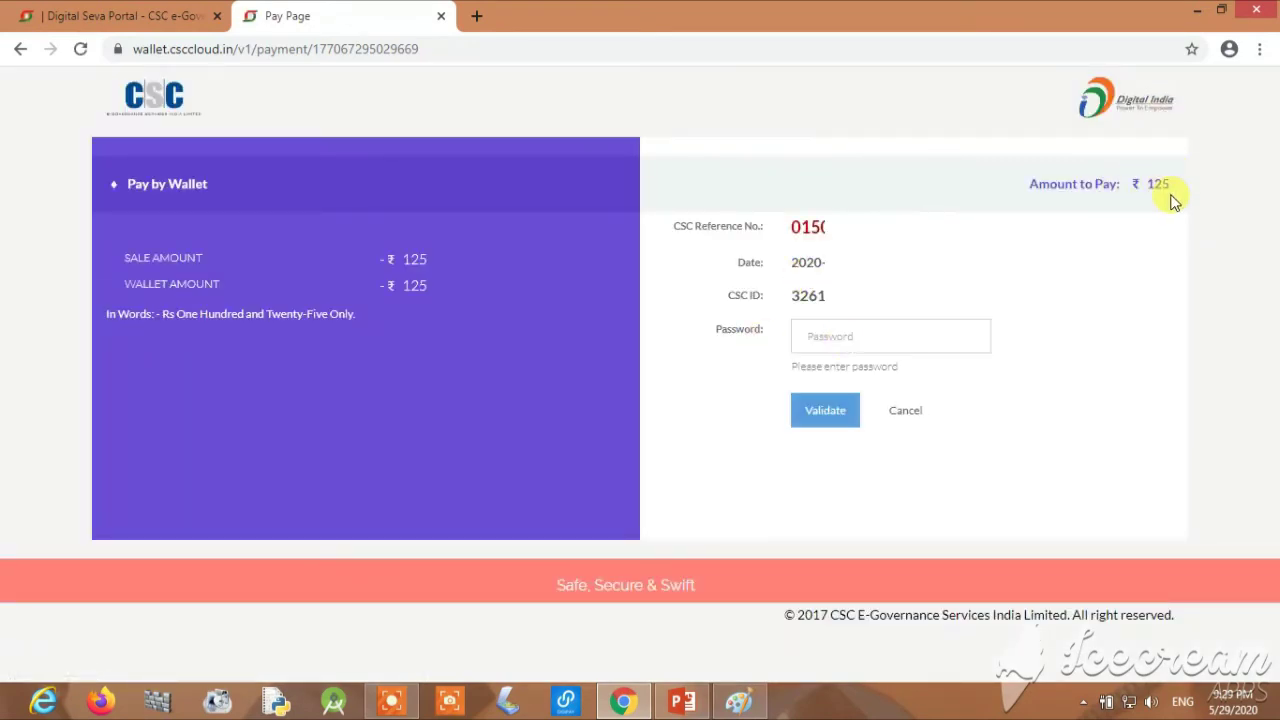
# Validate the wallet password, enter the 6-digit wallet PIN, and pay ₹125
pyautogui.click(857, 339)
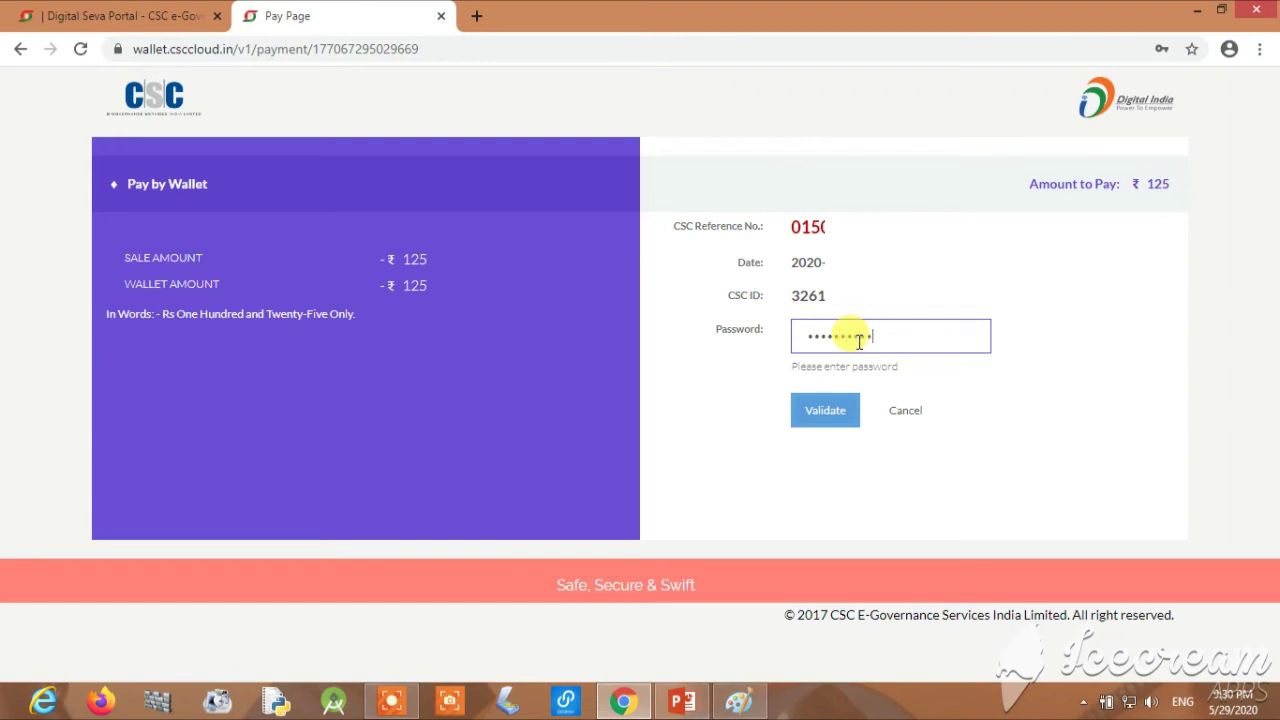
pyautogui.click(818, 412)
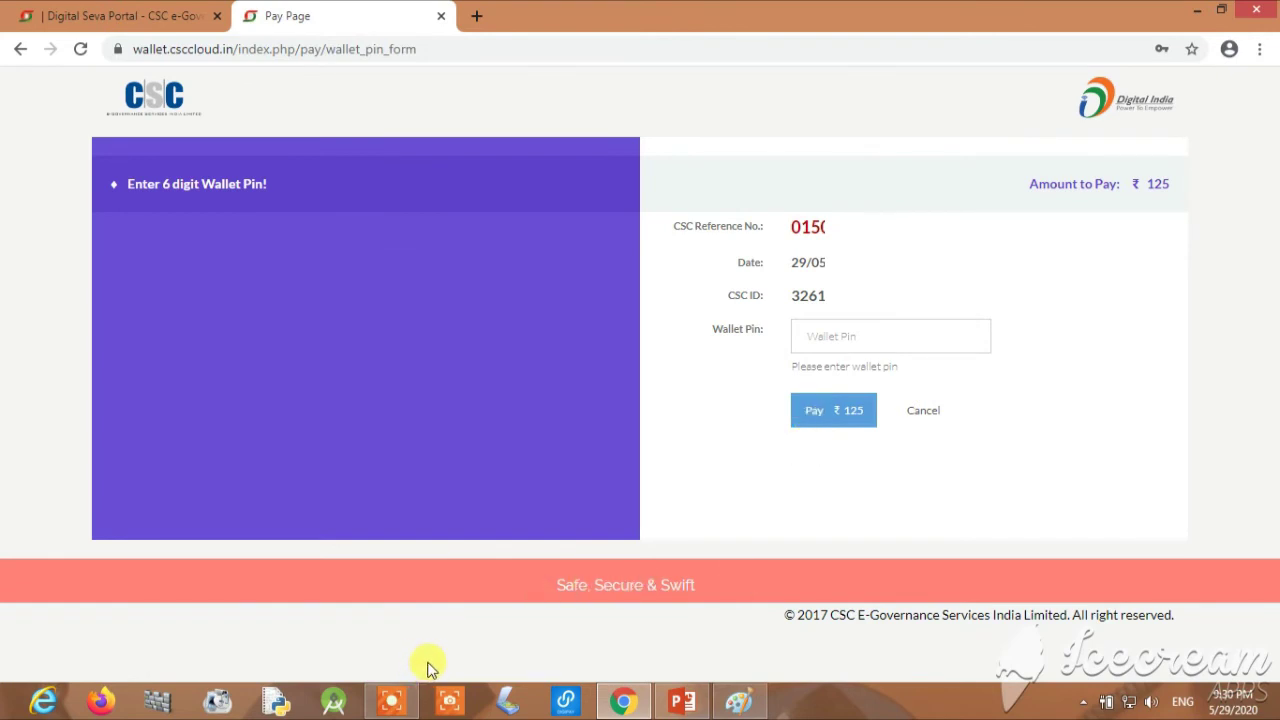
pyautogui.click(891, 341)
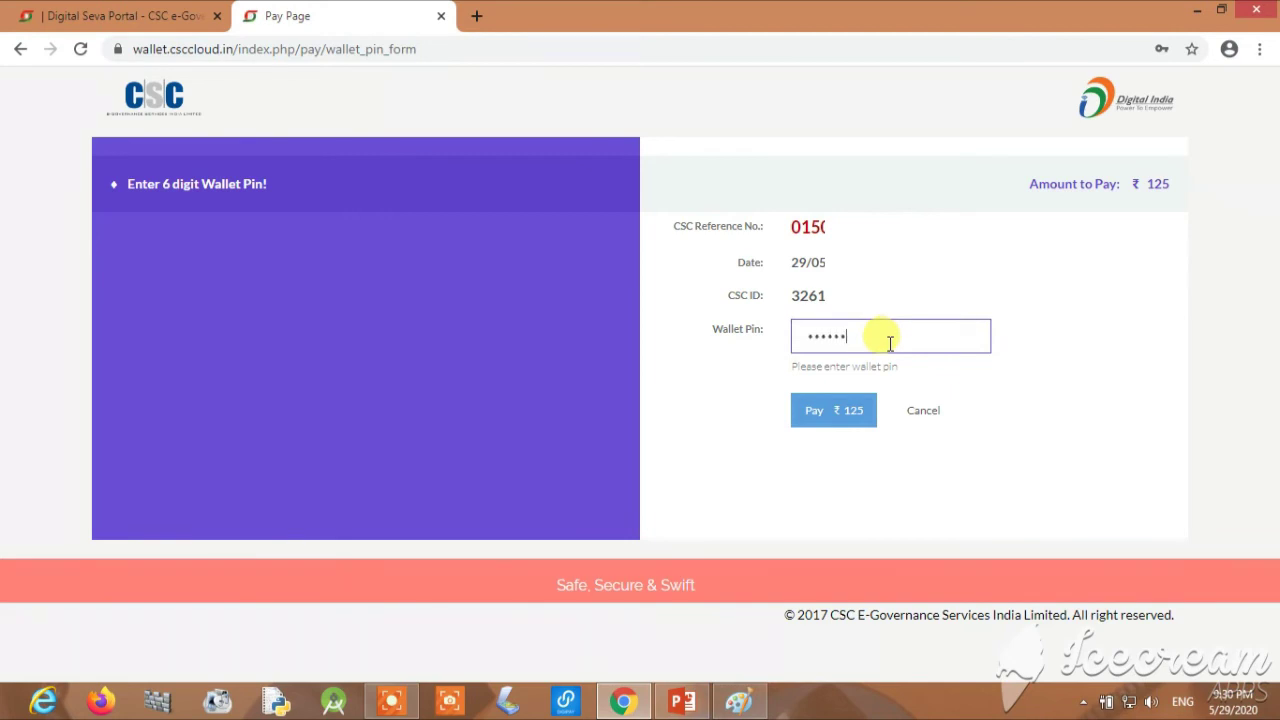
pyautogui.click(840, 414)
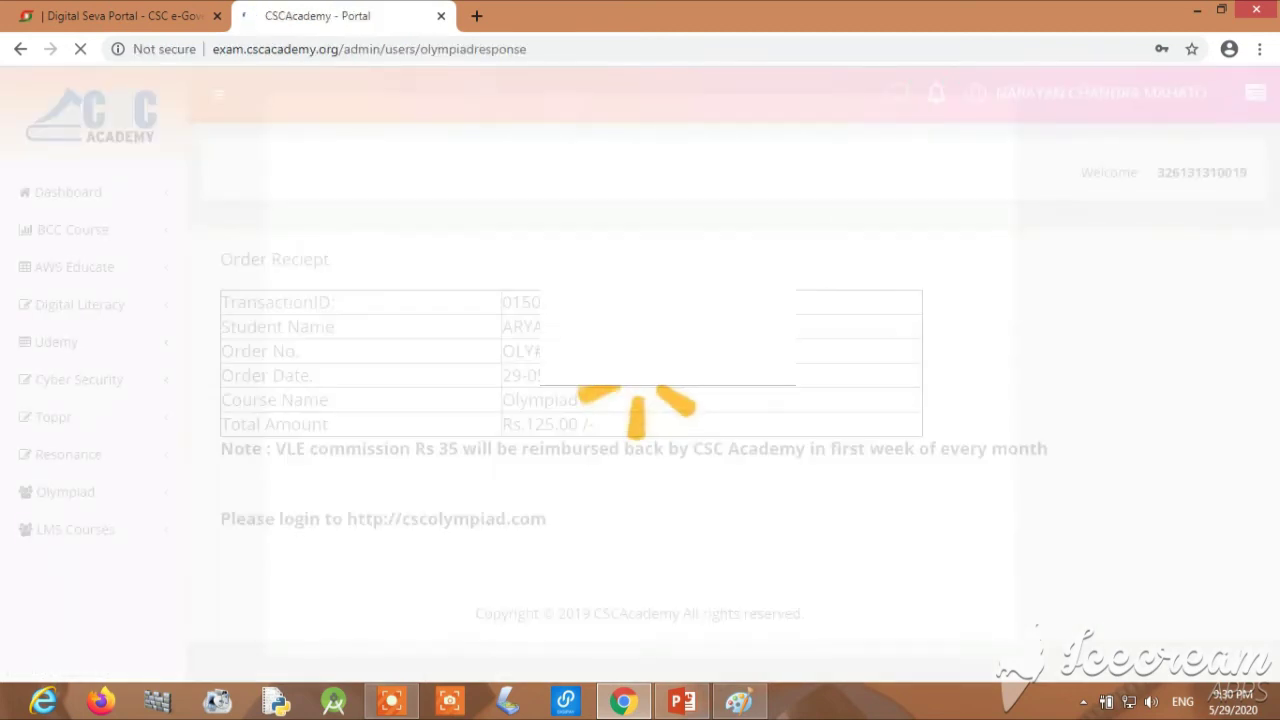
pyautogui.moveTo(212, 298); pyautogui.dragTo(991, 526)
pyautogui.click(991, 526)
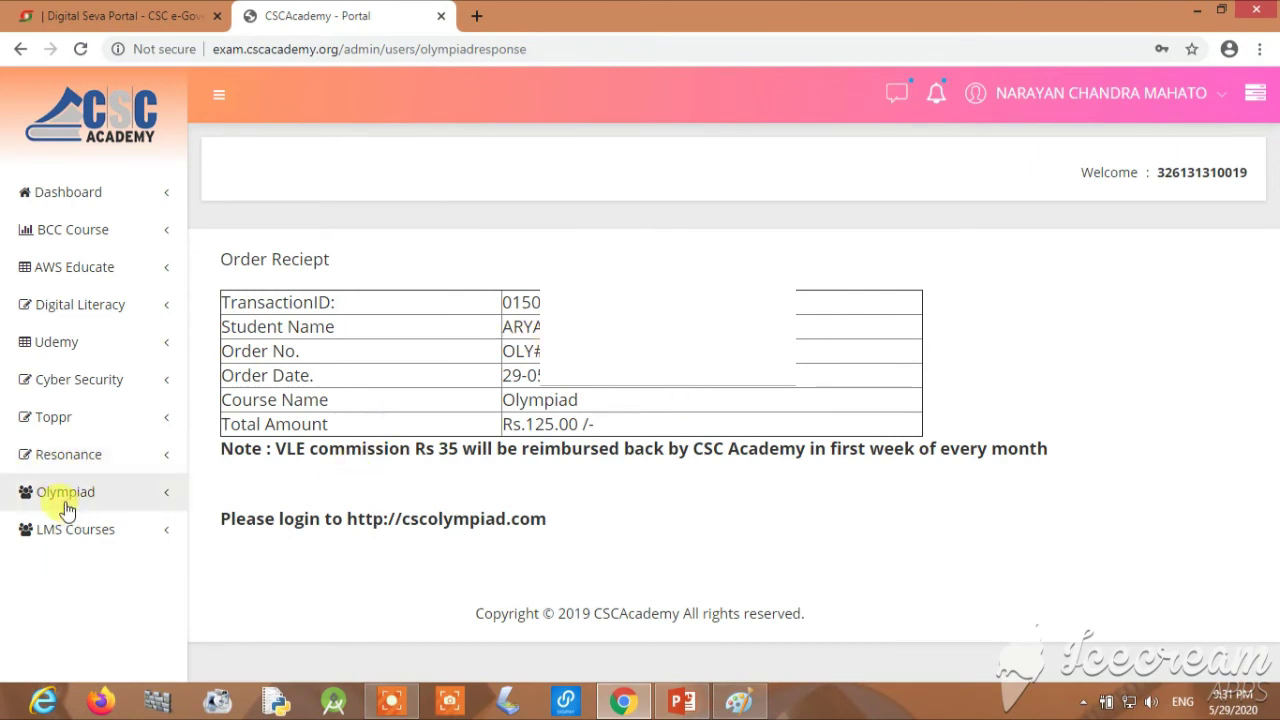
# Open Olympiad > View All Students, select the new student's username and password, then open a new tab
pyautogui.click(174, 504)
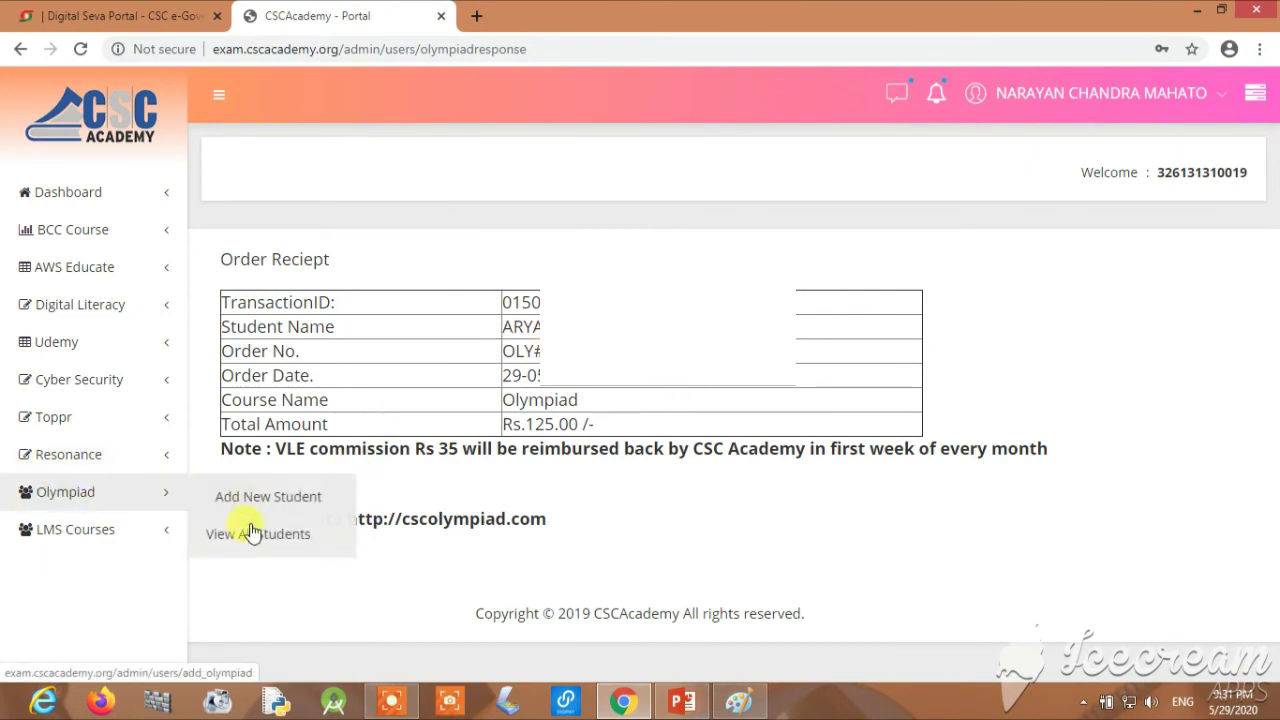
pyautogui.click(250, 540)
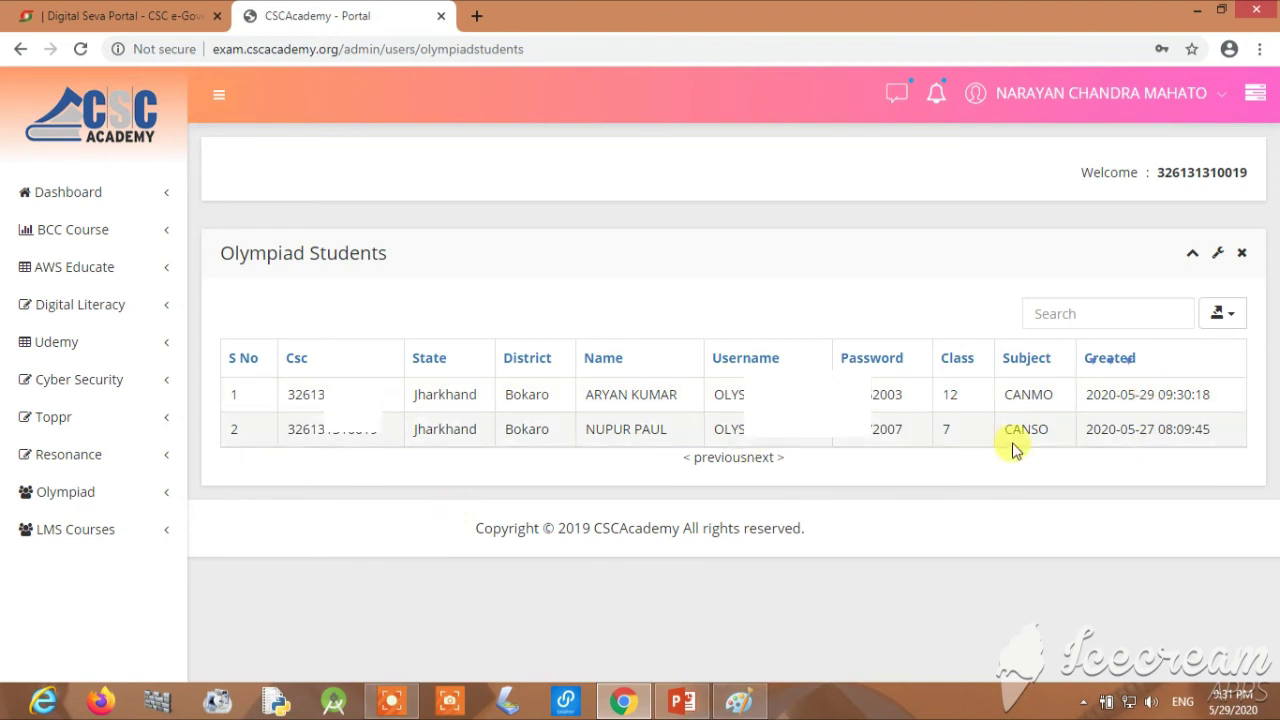
pyautogui.doubleClick(718, 396)
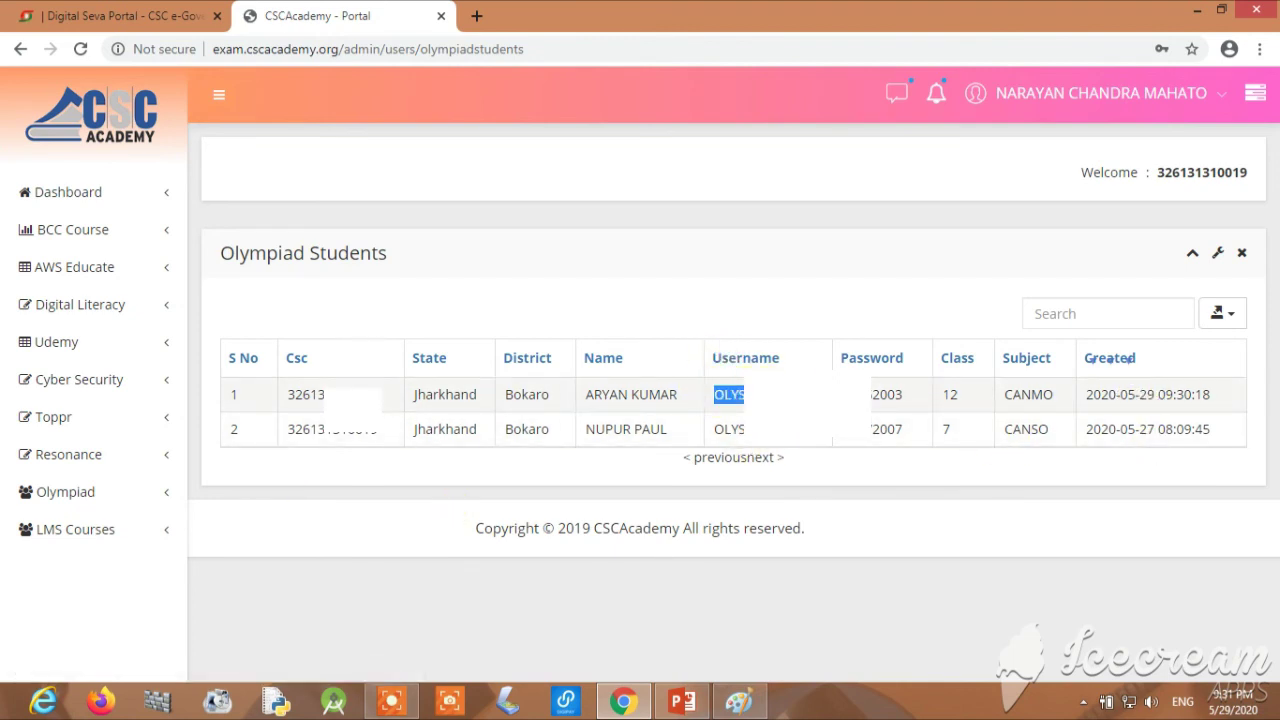
pyautogui.moveTo(870, 396); pyautogui.dragTo(921, 404)
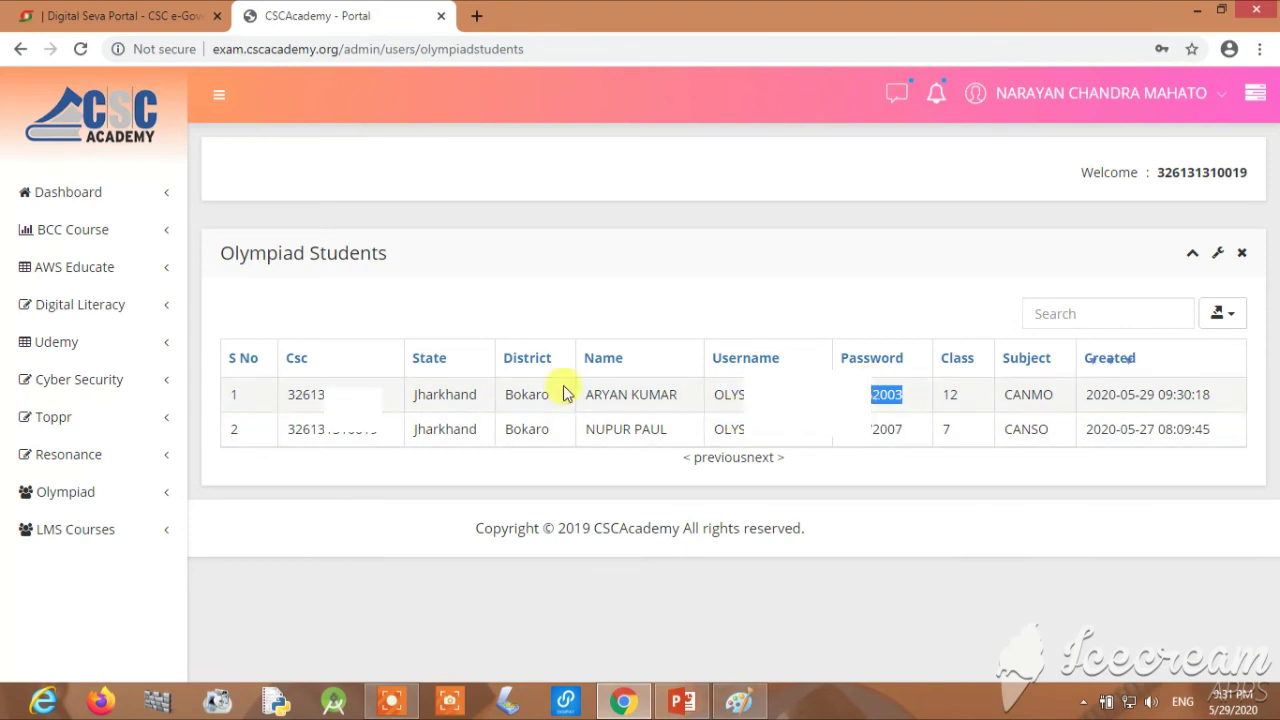
pyautogui.click(477, 17)
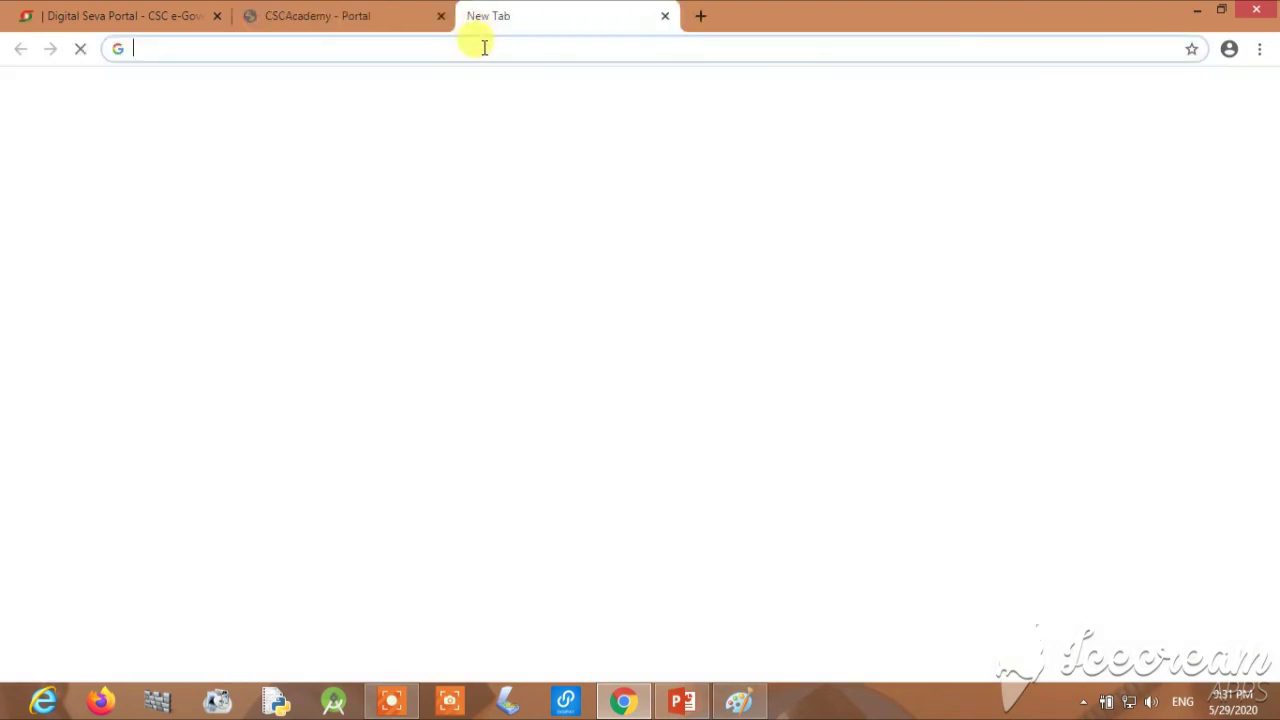
# Go to the CSC Olympiad website and open its student Login page
pyautogui.click(483, 48)
pyautogui.write('csc')
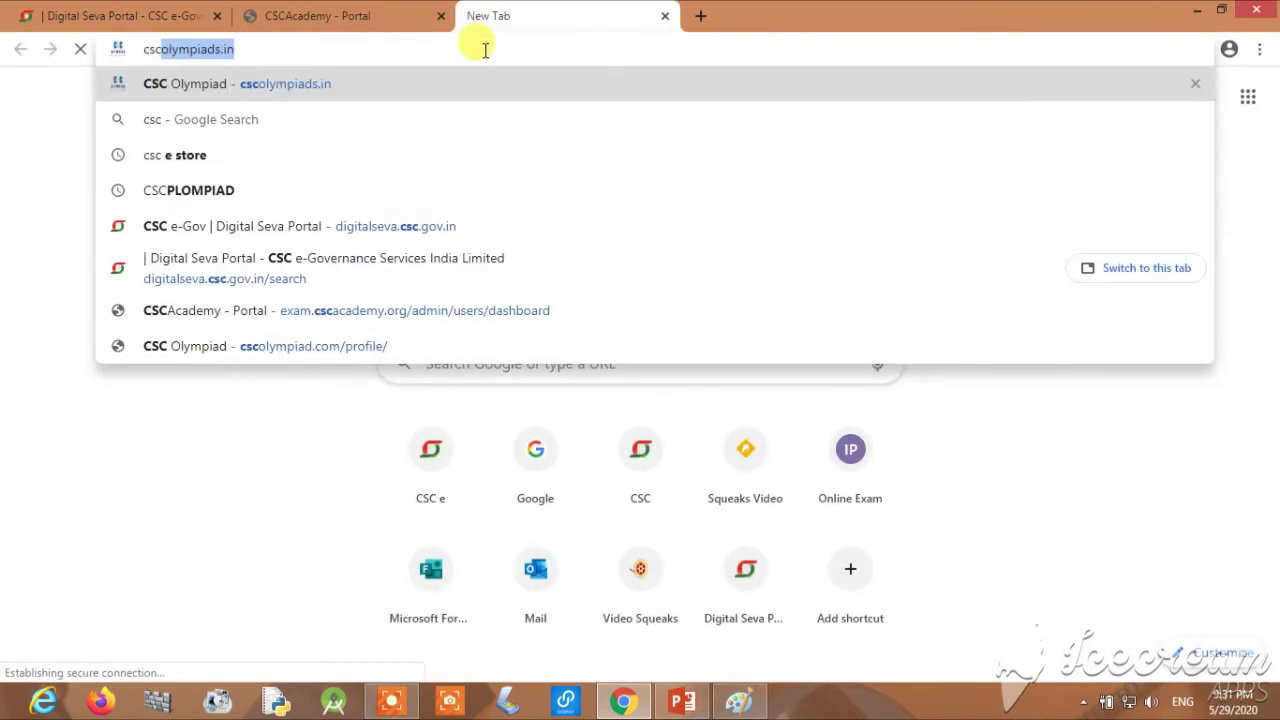
pyautogui.press('Return')
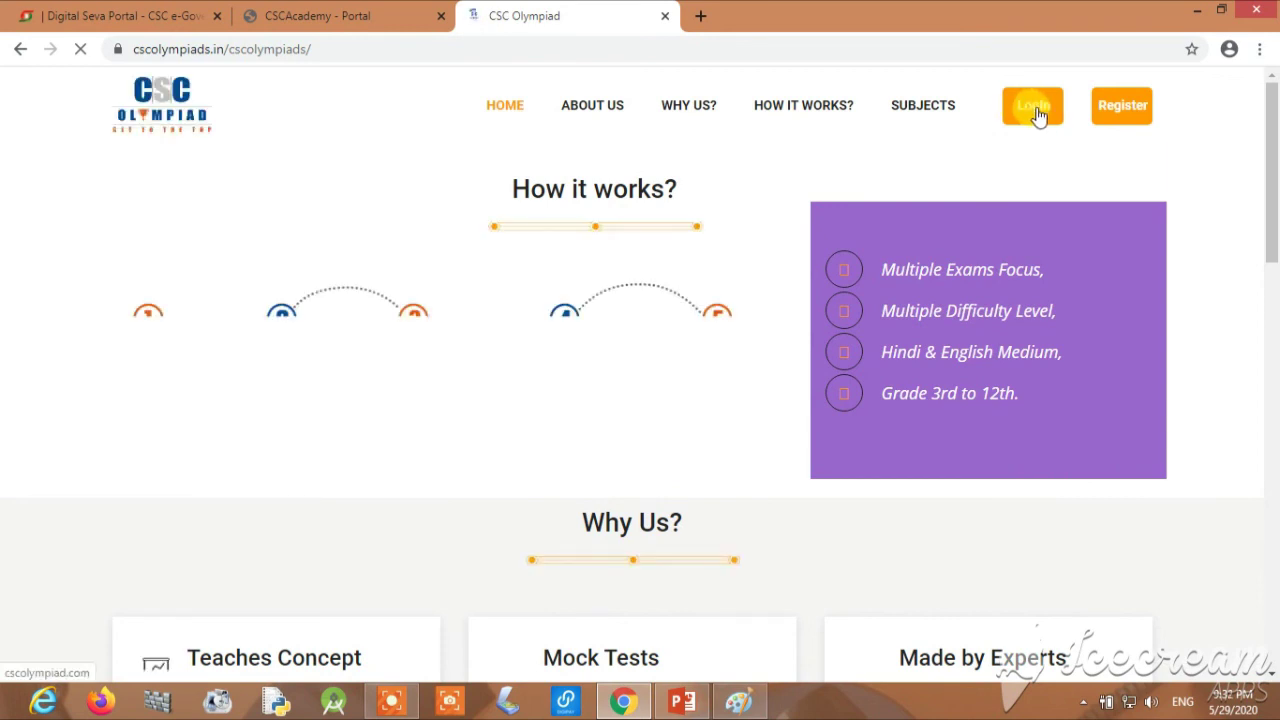
pyautogui.click(1035, 108)
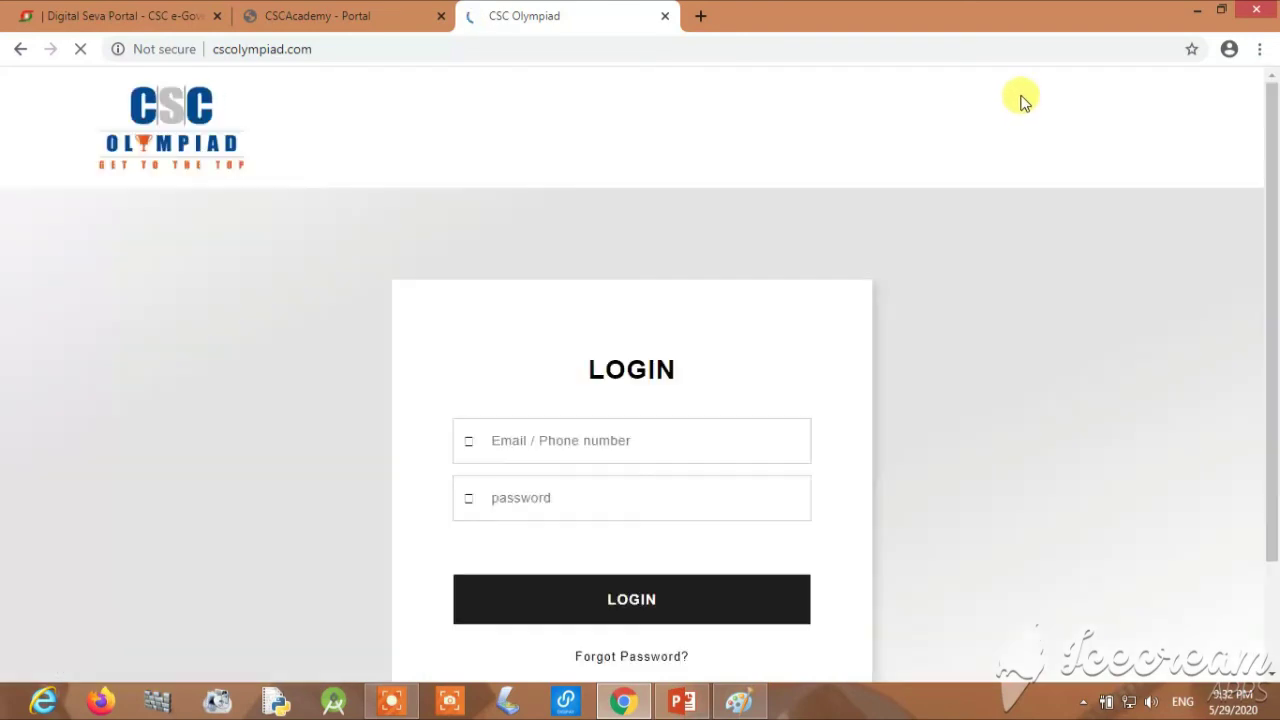
pyautogui.hotkey('ctrl', 'shift', 'Tab')
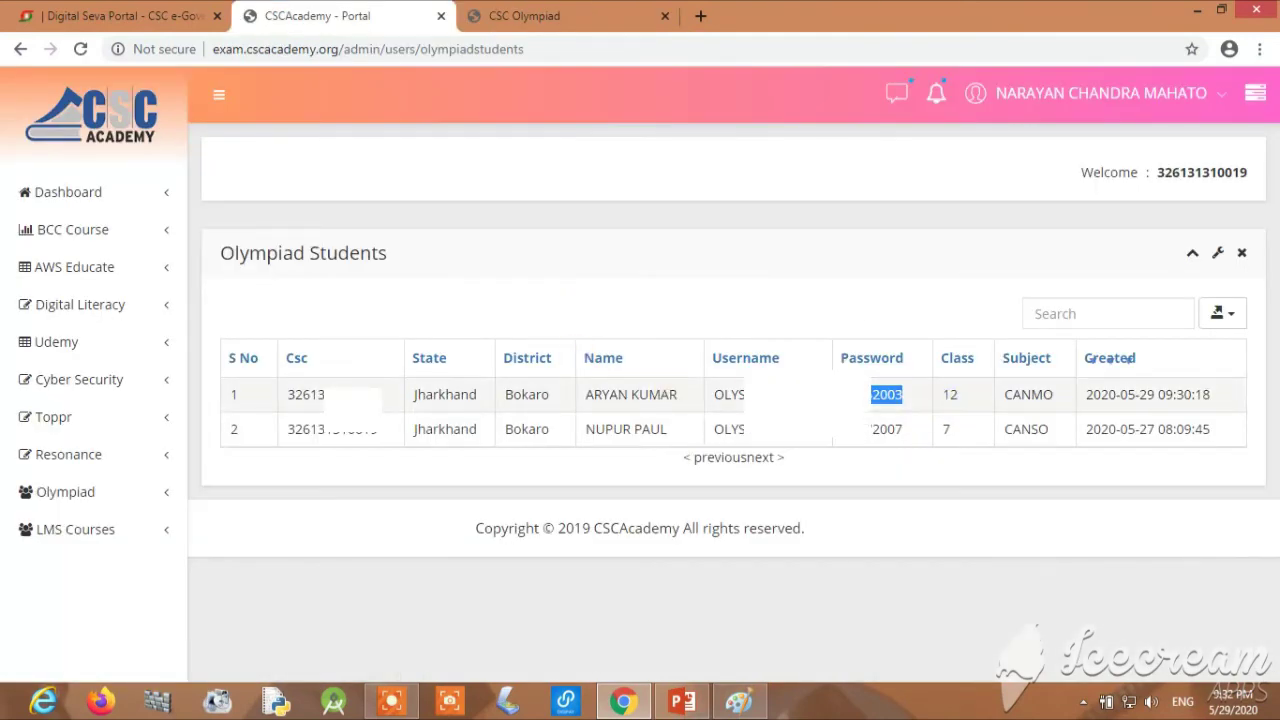
pyautogui.doubleClick(716, 400)
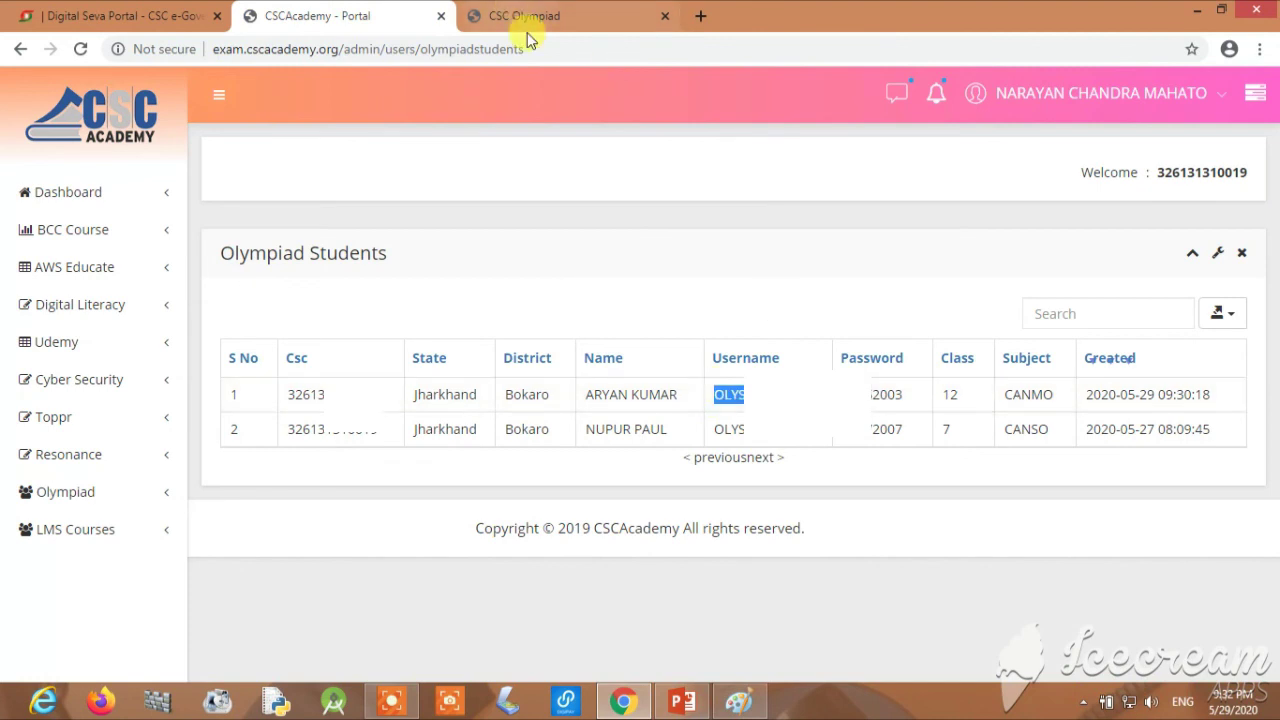
pyautogui.click(520, 16)
pyautogui.click(614, 449)
pyautogui.click(345, 12)
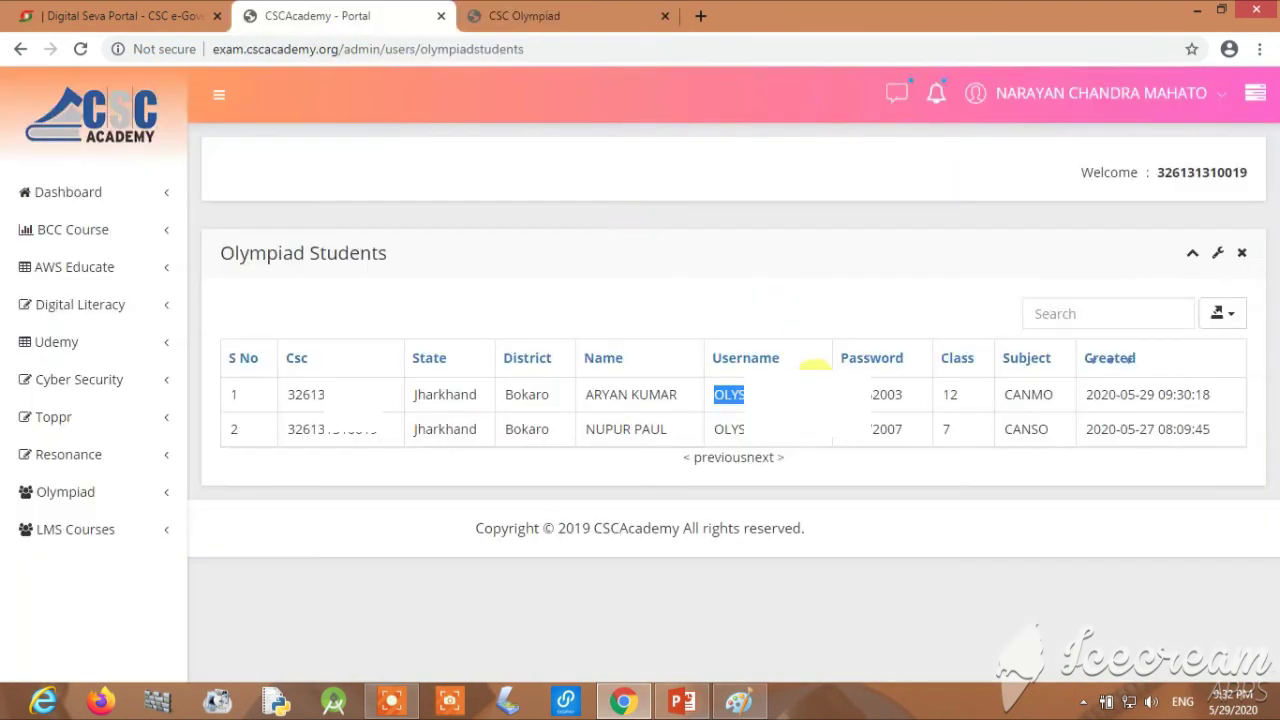
pyautogui.doubleClick(886, 394)
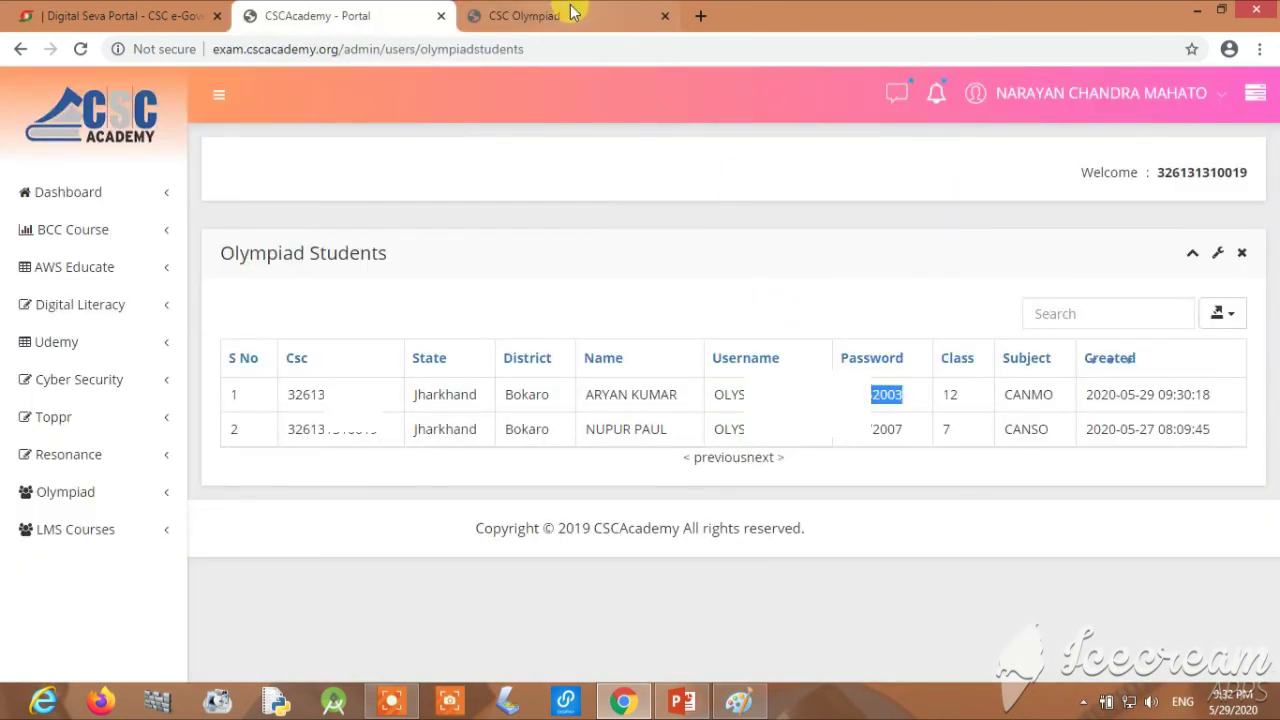
pyautogui.click(562, 12)
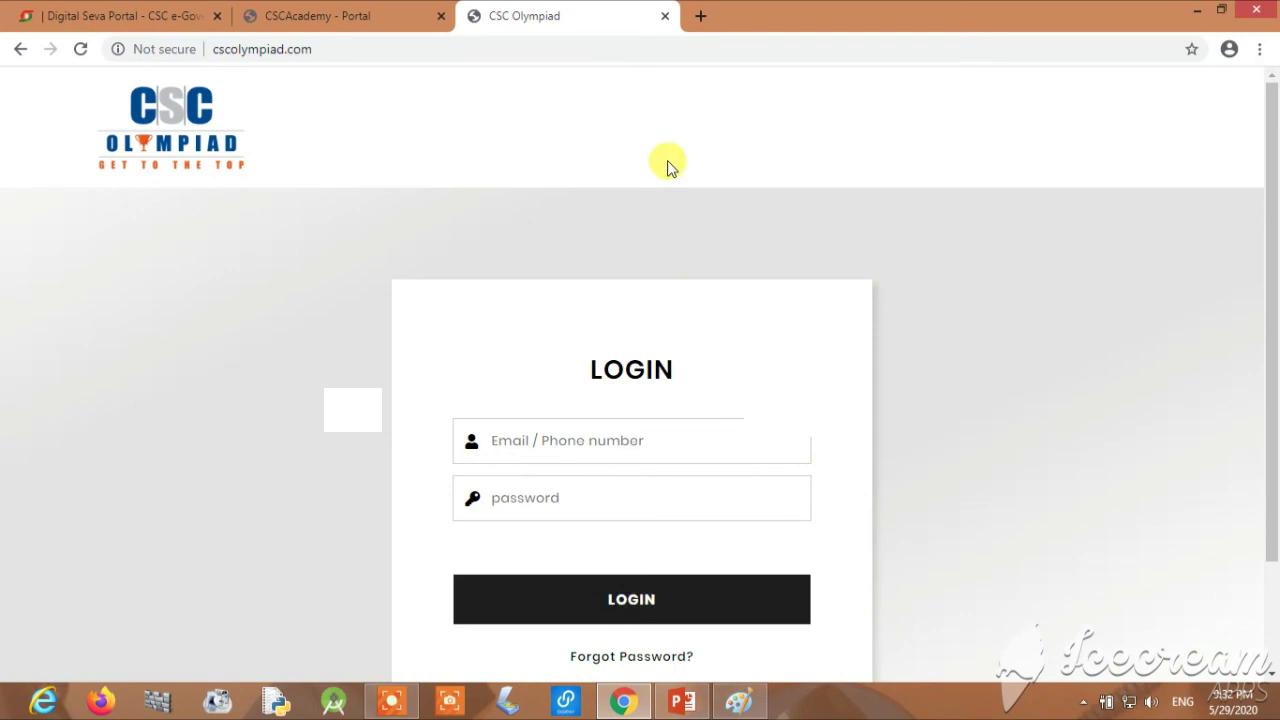
pyautogui.click(415, 14)
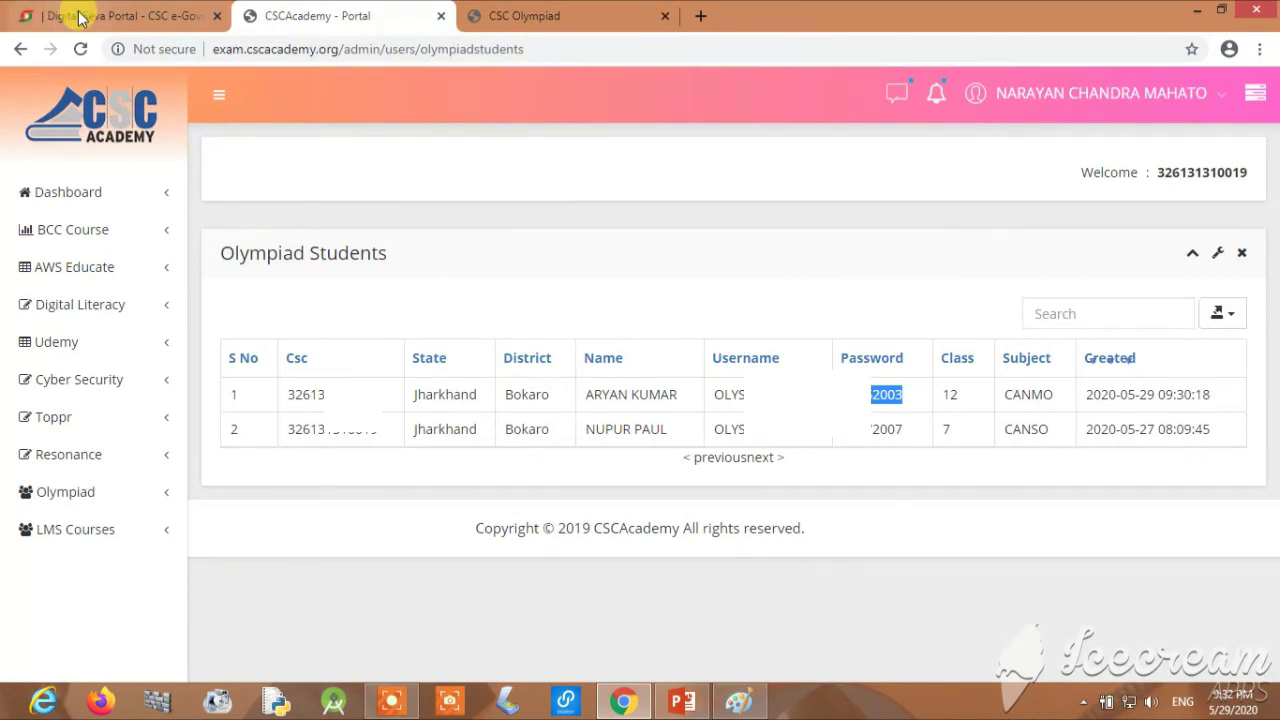
pyautogui.click(34, 13)
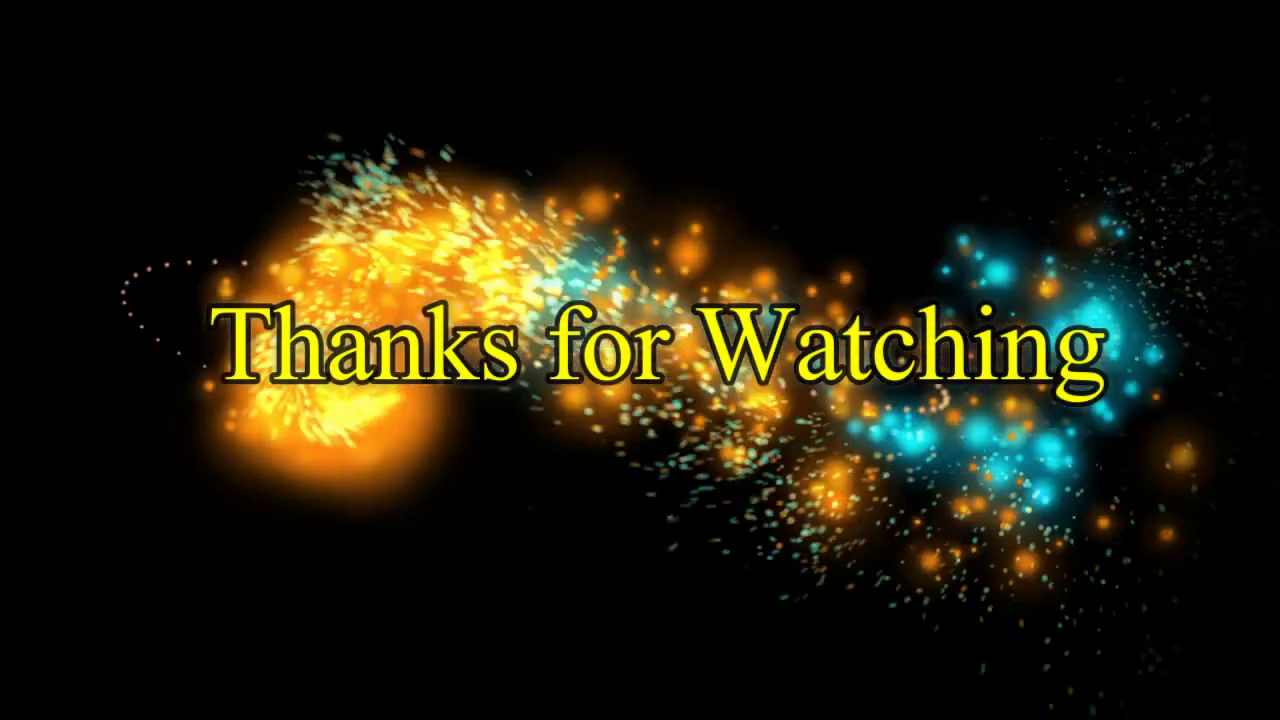